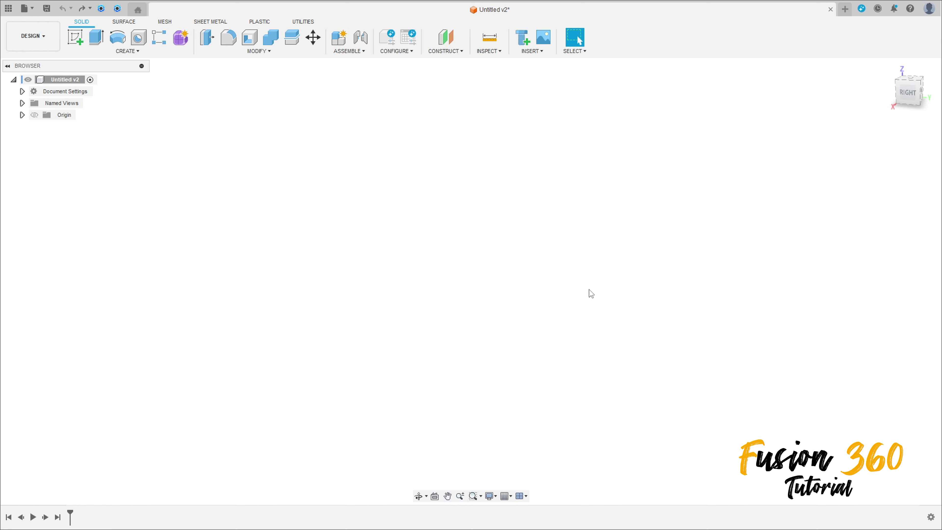
# Start a new sketch and orbit toward the front origin plane.
pyautogui.keyDown('shift'); pyautogui.moveTo(589, 289); pyautogui.dragTo(580, 288, button='middle'); pyautogui.keyUp('shift')
pyautogui.click(76, 37)
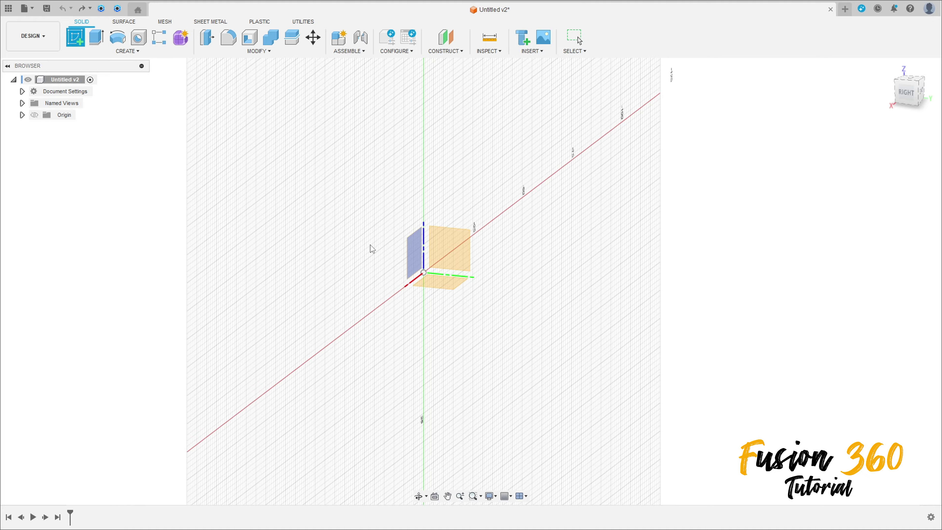
pyautogui.moveTo(370, 245)
pyautogui.keyDown('shift'); pyautogui.mouseDown(button='middle')
pyautogui.moveTo(454, 273)
pyautogui.moveTo(531, 272)
pyautogui.moveTo(434, 250)
pyautogui.moveTo(447, 241)
pyautogui.mouseUp(button='middle'); pyautogui.keyUp('shift')
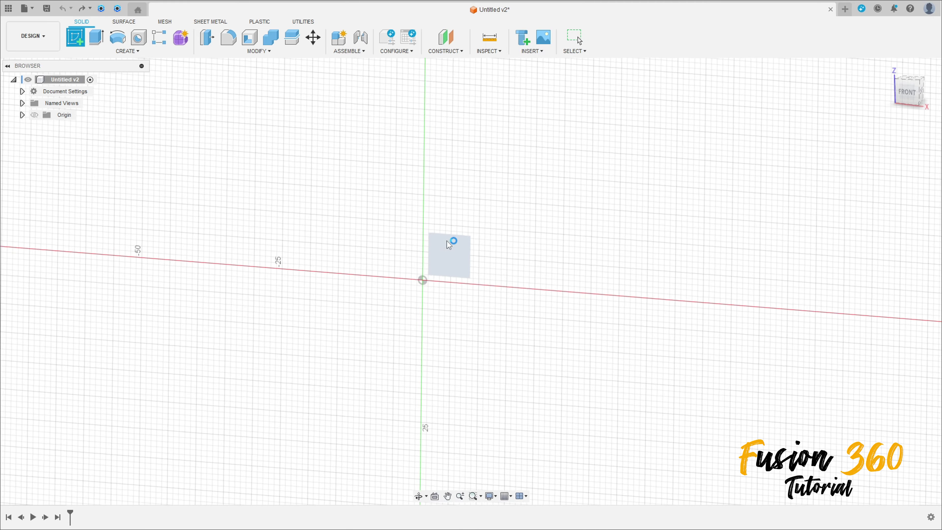
# Place the sketch on the front XZ plane and draw a 32 mm circle at the origin.
pyautogui.click(447, 241)
pyautogui.scroll(2, 467, 301)
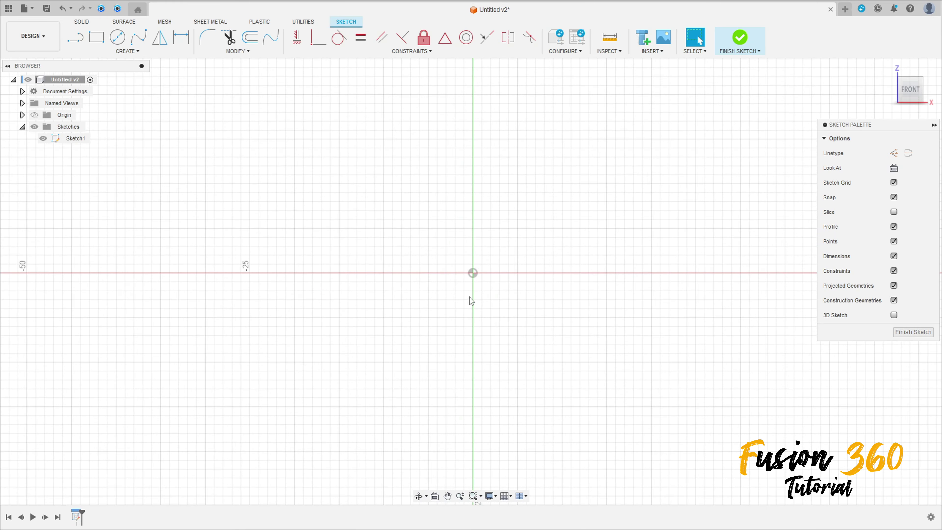
pyautogui.press('c')
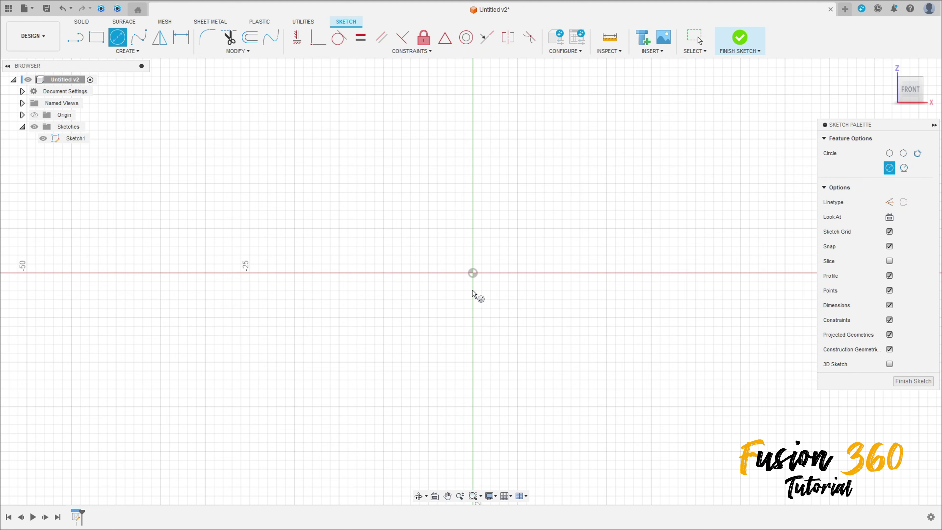
pyautogui.click(473, 273)
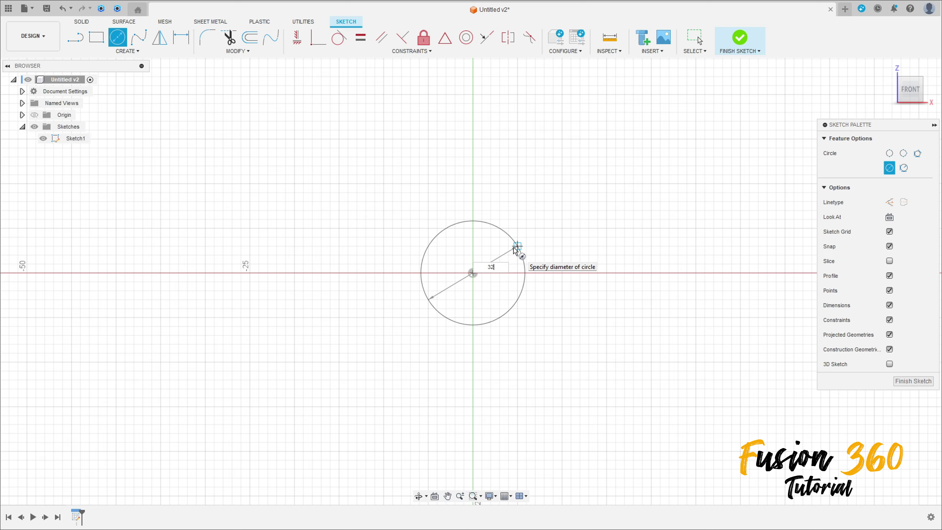
pyautogui.press('Tab')
pyautogui.press('Return')
pyautogui.scroll(3, 468, 286)
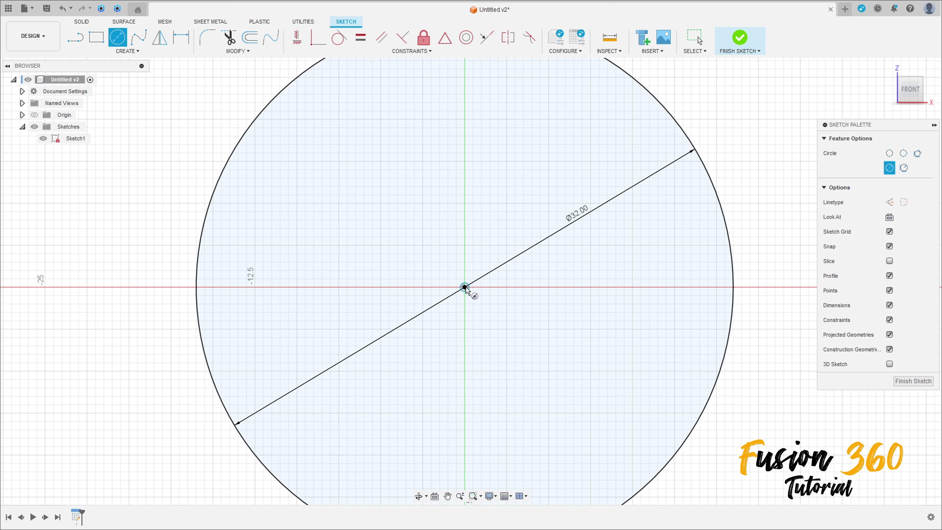
# Add concentric 18 mm and 15 mm circles at the origin.
pyautogui.click(465, 287)
pyautogui.write('18')
pyautogui.press('Return')
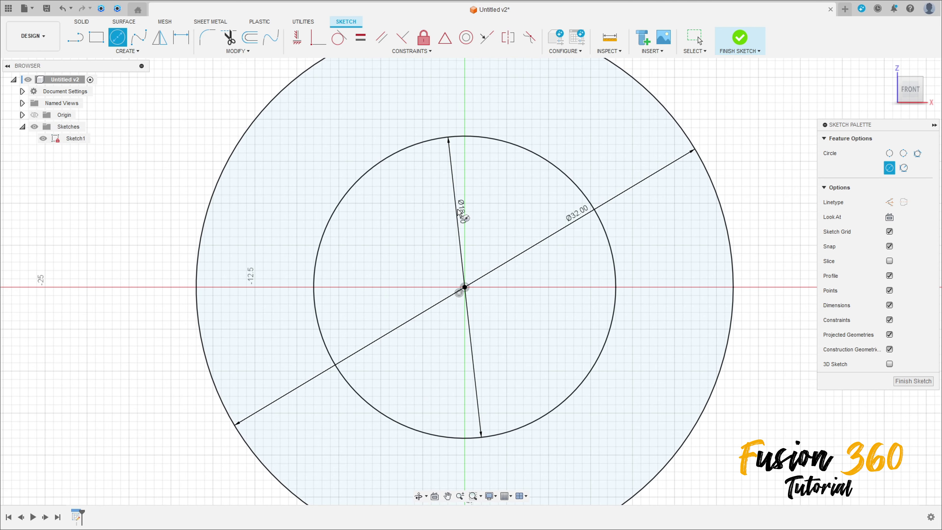
pyautogui.click(465, 287)
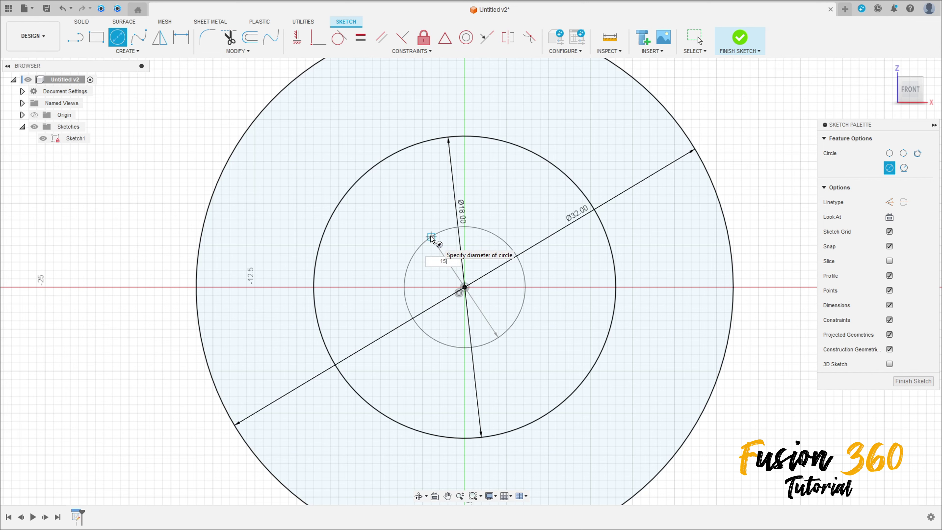
pyautogui.press('Tab')
pyautogui.press('Return')
pyautogui.press('Escape')
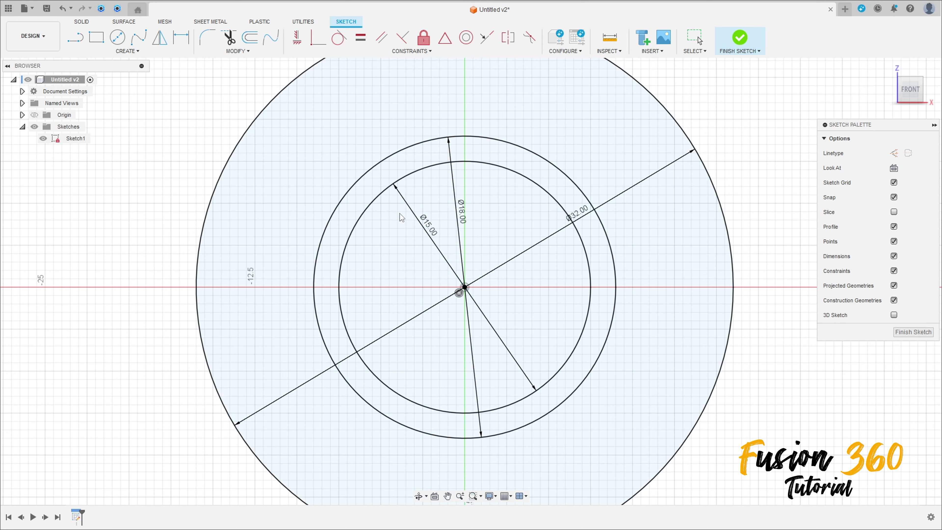
# Move the Ø18.00 and Ø32.00 dimension labels clear of the circles.
pyautogui.moveTo(462, 216); pyautogui.dragTo(346, 153)
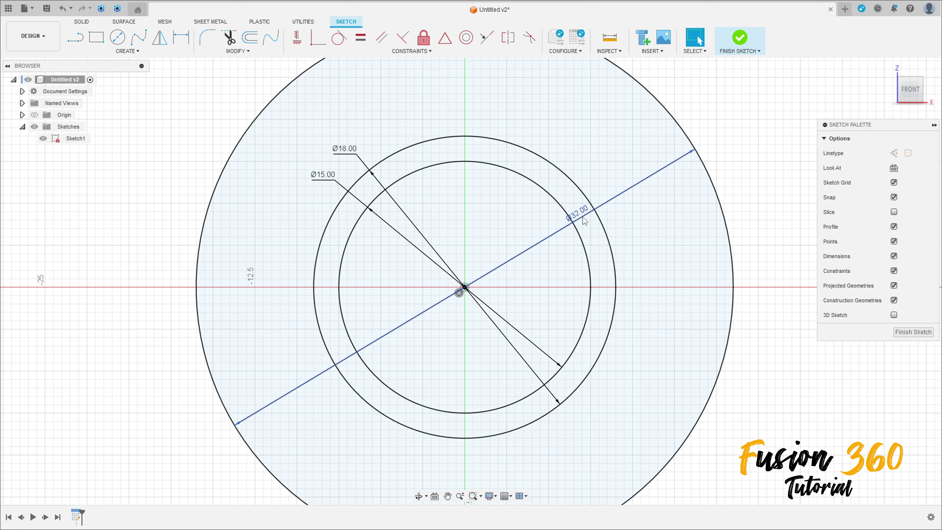
pyautogui.moveTo(576, 214); pyautogui.dragTo(740, 143)
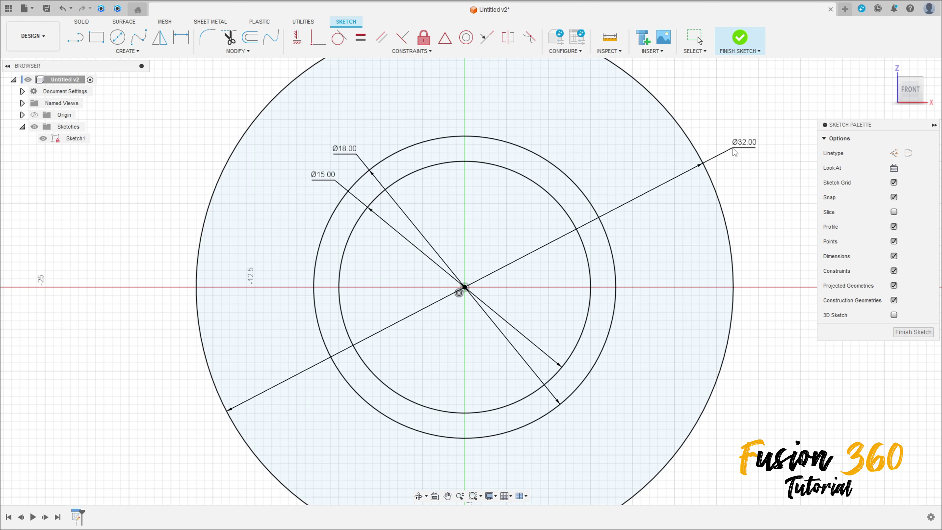
pyautogui.scroll(-2, 704, 216)
# Extrude the ring between the 32 and 18 mm circles 27.5 mm into Body1.
pyautogui.click(739, 38)
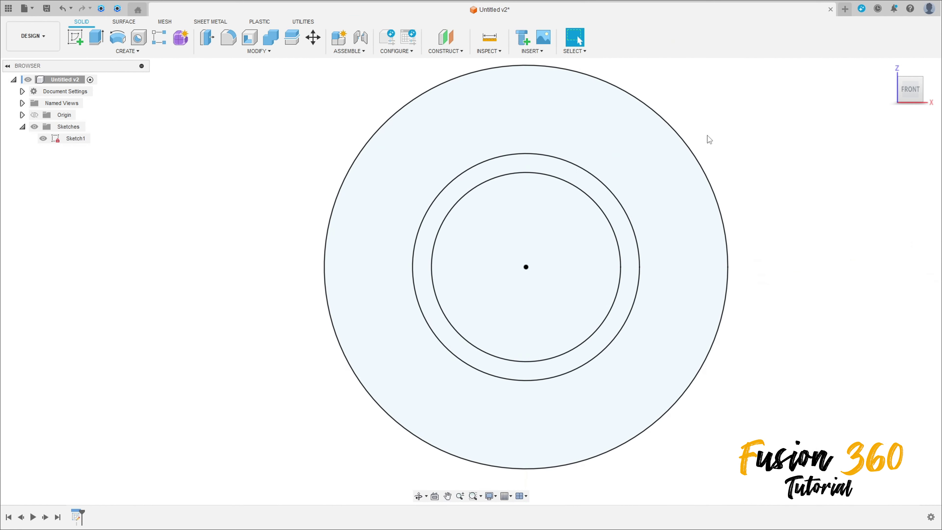
pyautogui.click(99, 44)
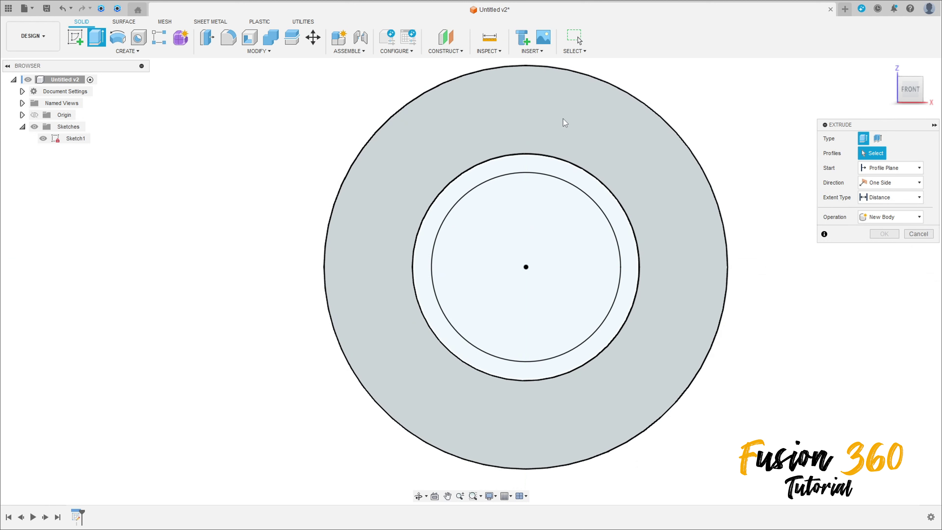
pyautogui.click(565, 122)
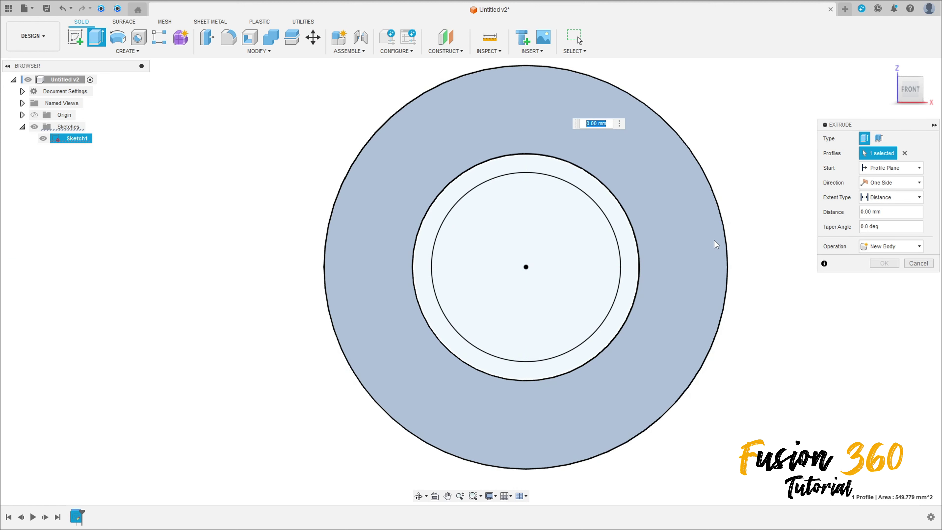
pyautogui.keyDown('shift'); pyautogui.moveTo(716, 245); pyautogui.dragTo(618, 299, button='middle'); pyautogui.keyUp('shift')
pyautogui.moveTo(589, 309); pyautogui.dragTo(674, 276)
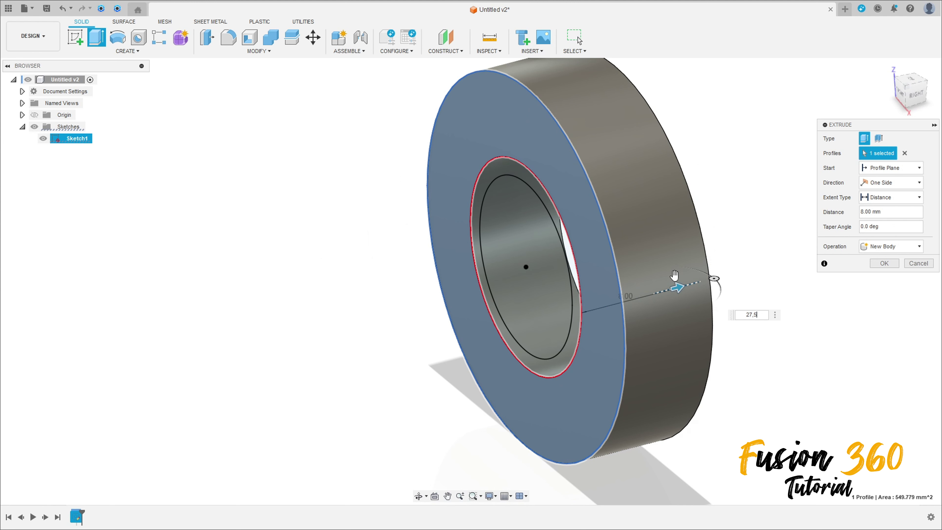
pyautogui.write('27,5')
pyautogui.press('Return')
pyautogui.moveTo(677, 280); pyautogui.dragTo(469, 321, button='middle')
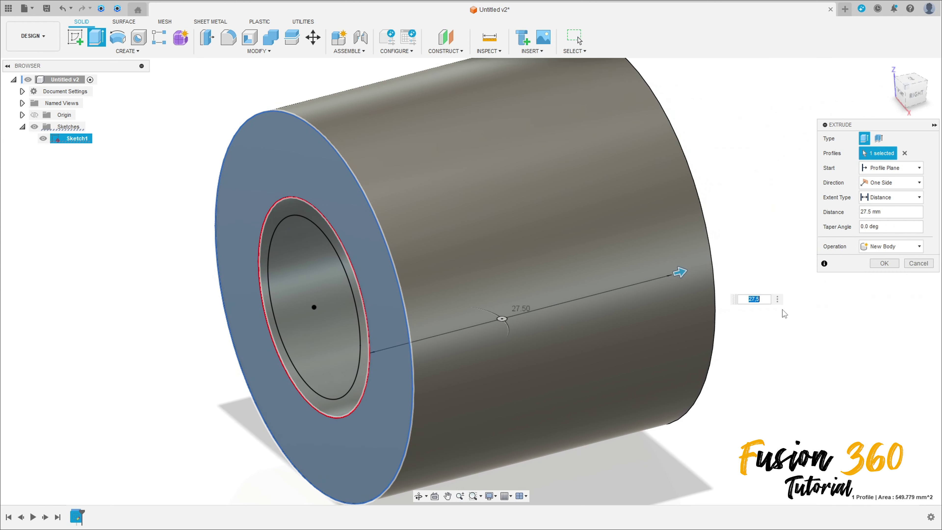
pyautogui.click(880, 264)
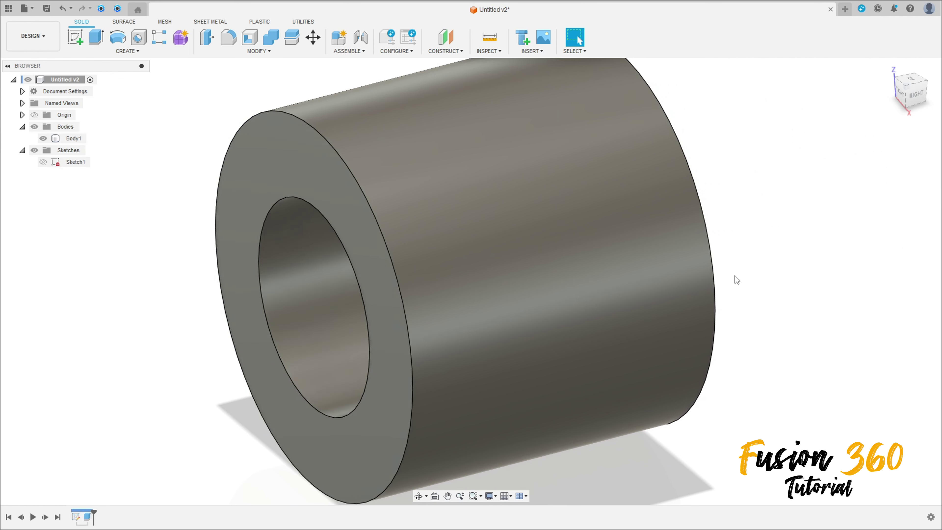
# Extrude the 15–18 mm ring two-sided, 29.5 mm and 2 mm, joined to Body1.
pyautogui.click(44, 162)
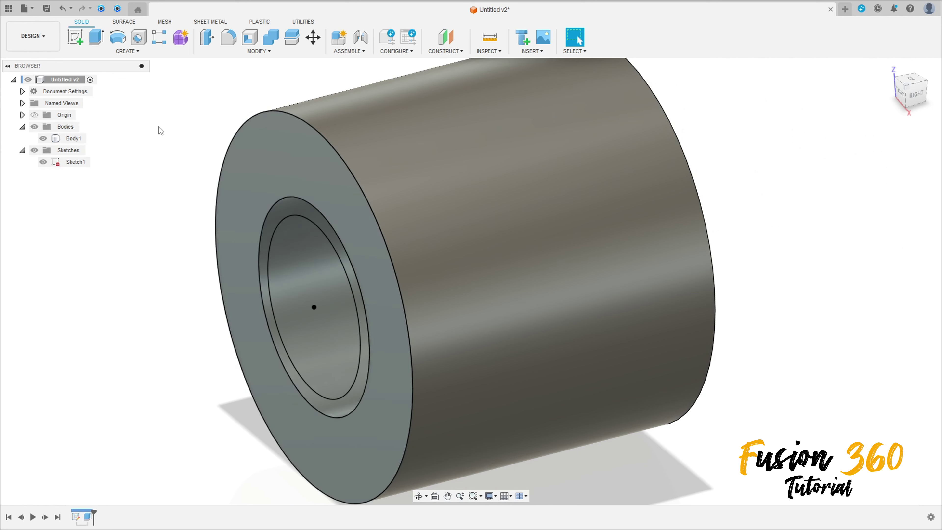
pyautogui.click(96, 44)
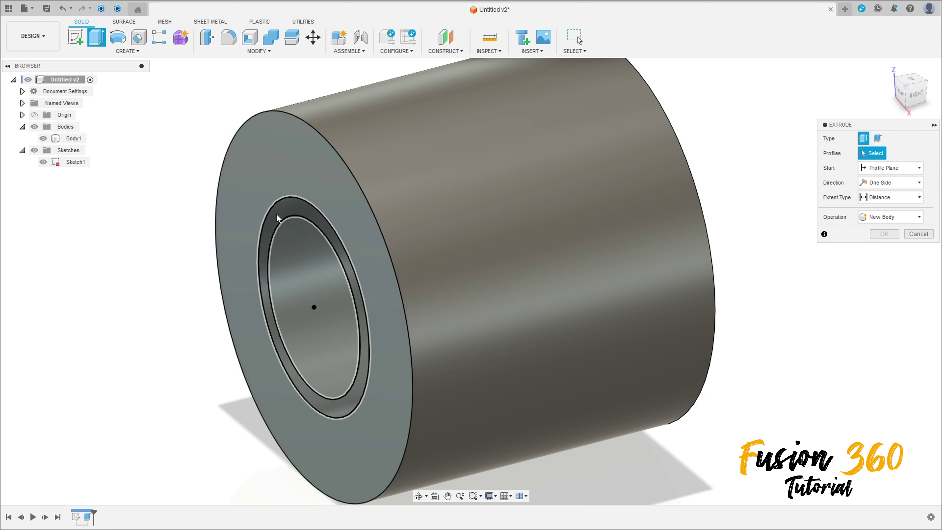
pyautogui.click(276, 220)
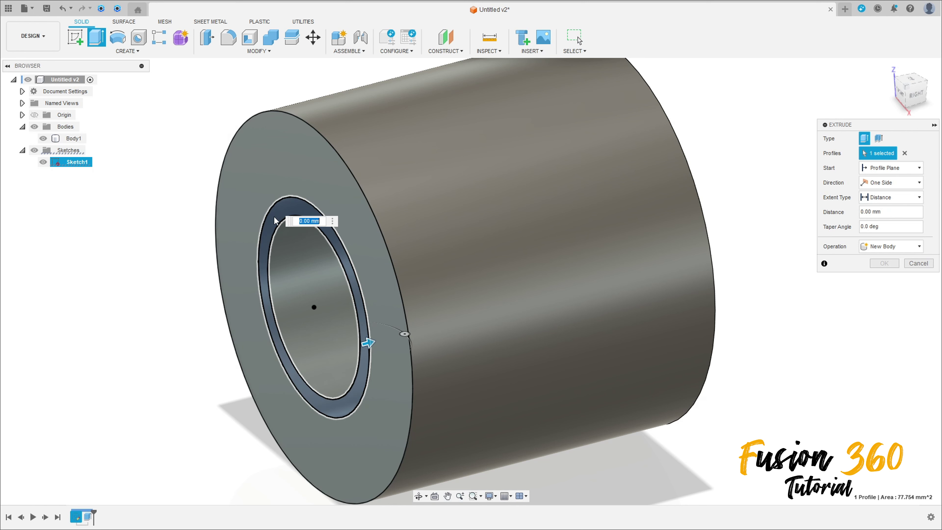
pyautogui.click(882, 183)
pyautogui.click(883, 205)
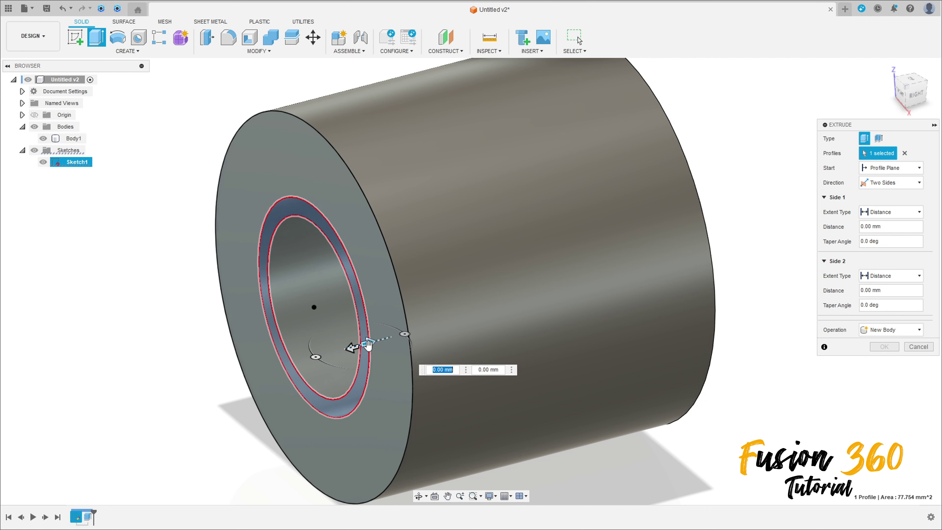
pyautogui.moveTo(364, 345); pyautogui.dragTo(511, 305)
pyautogui.doubleClick(864, 227)
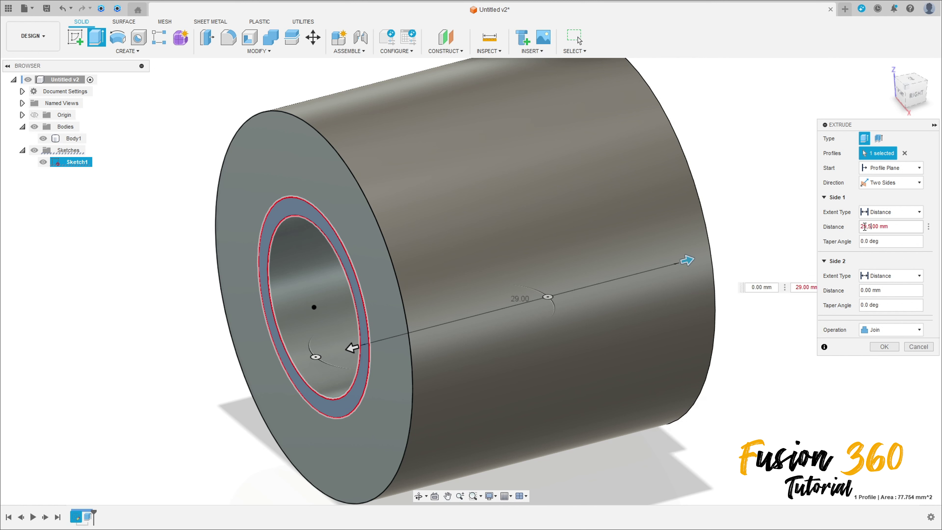
pyautogui.press('Delete')
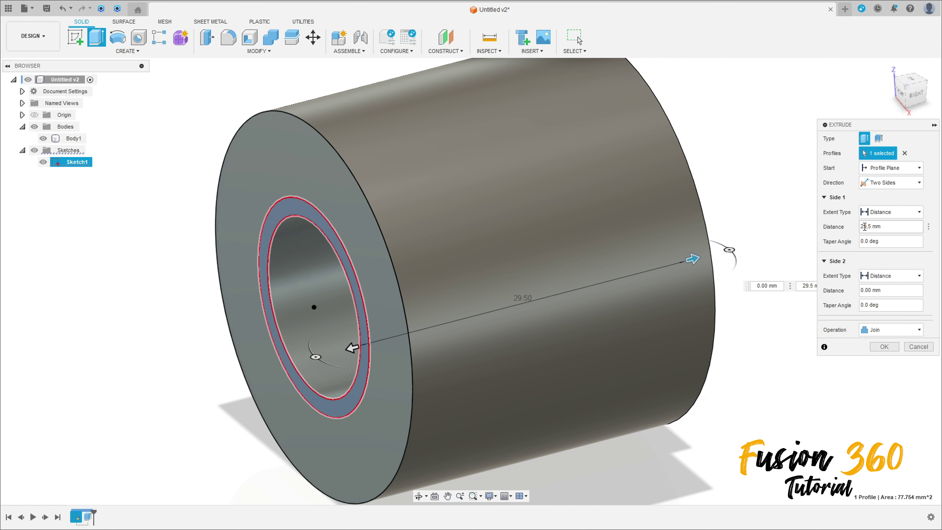
pyautogui.doubleClick(871, 290)
pyautogui.write('2')
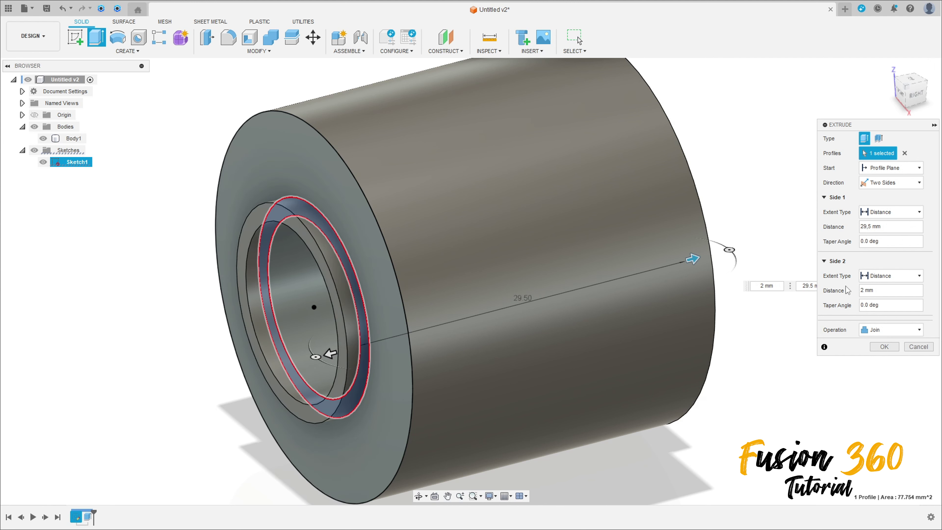
pyautogui.click(883, 347)
pyautogui.scroll(-3, 556, 388)
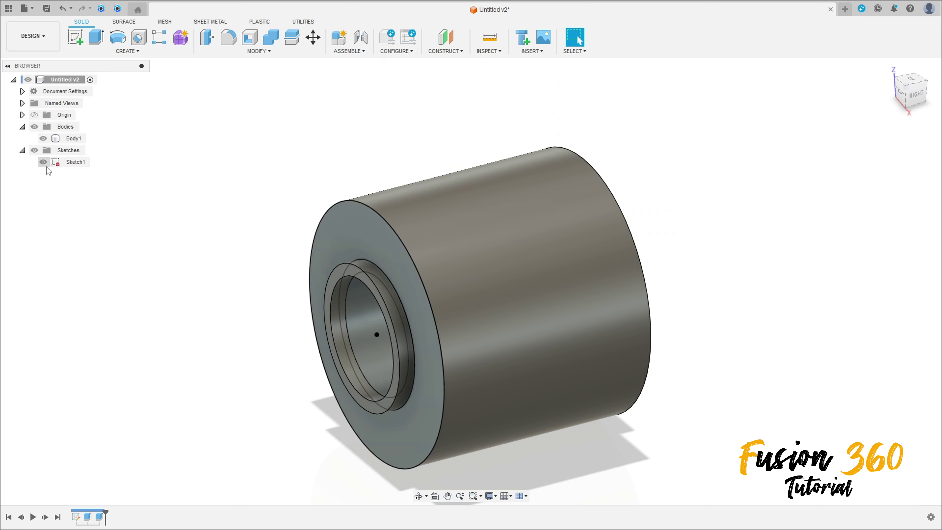
# Hide Sketch1 and start a new sketch on the hub's front face.
pyautogui.click(43, 162)
pyautogui.keyDown('shift'); pyautogui.moveTo(230, 185); pyautogui.dragTo(273, 169, button='middle'); pyautogui.keyUp('shift')
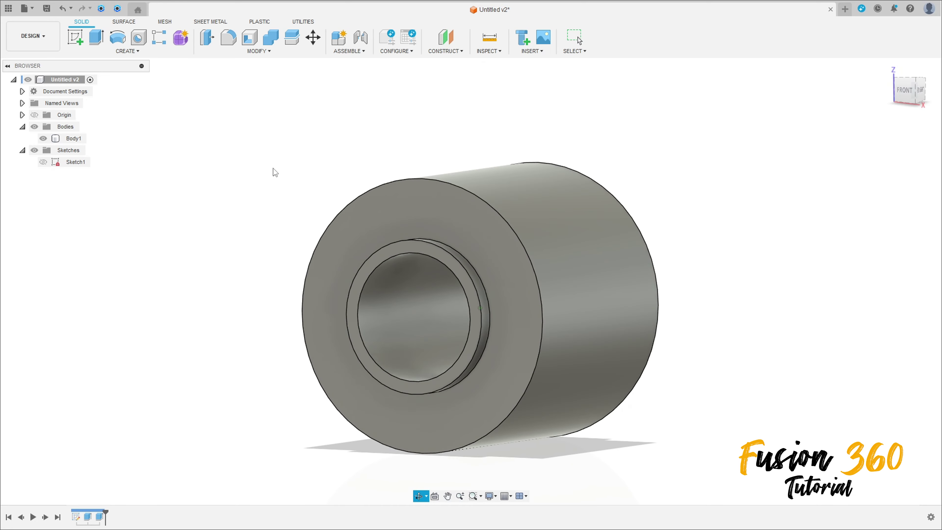
pyautogui.click(76, 37)
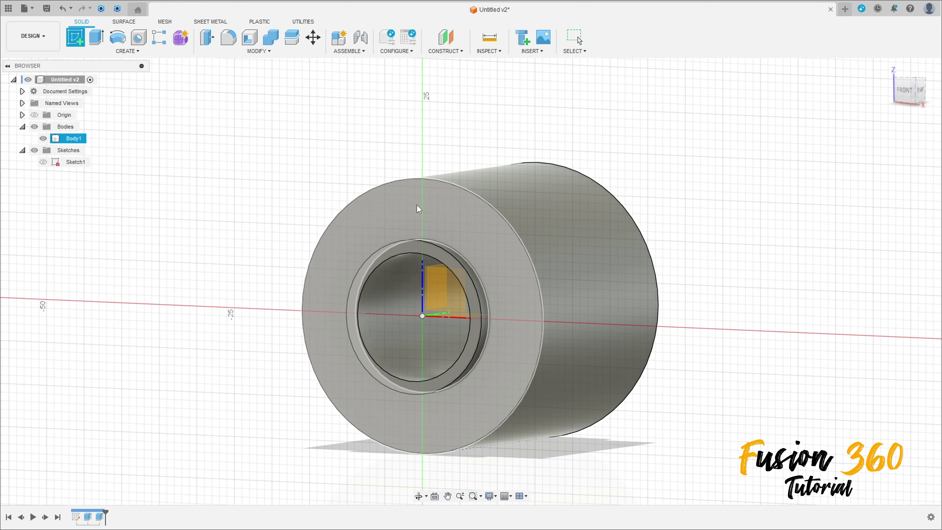
pyautogui.click(418, 204)
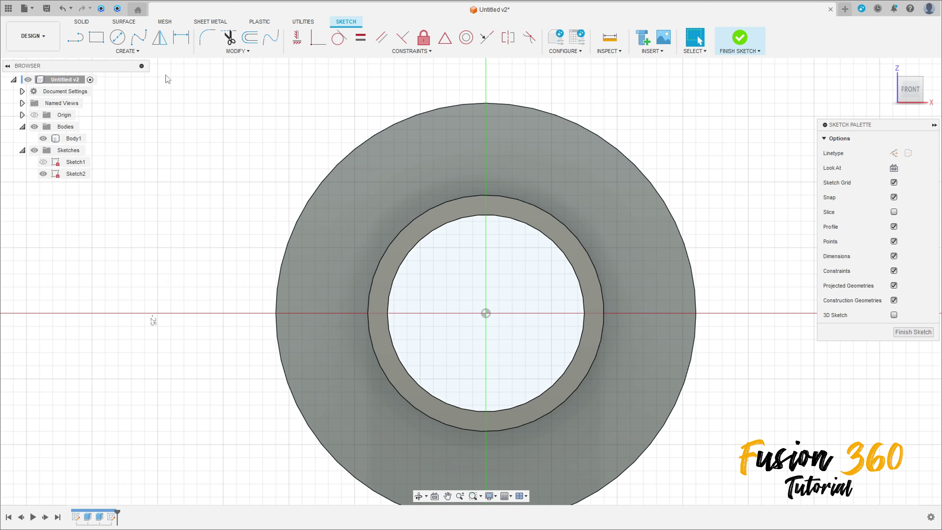
# Draw a Ø24 mm construction circle centred at the origin.
pyautogui.press('c')
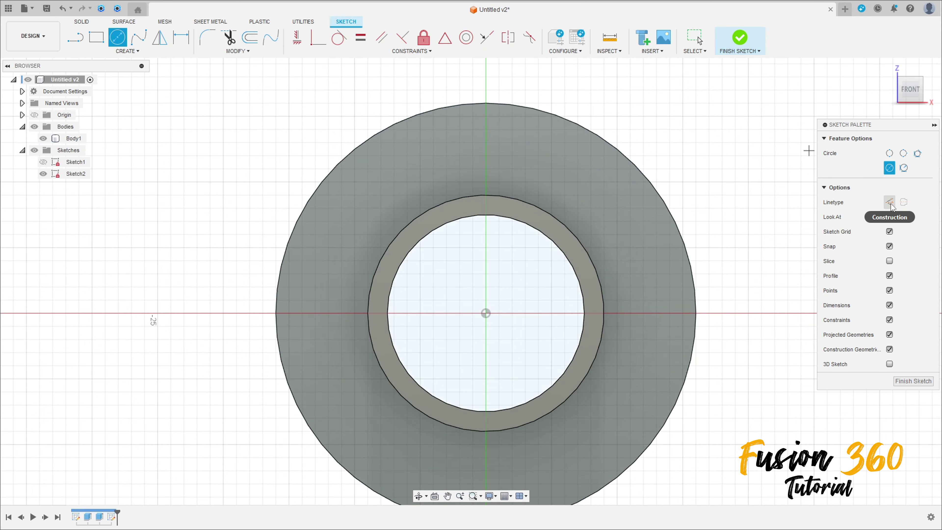
pyautogui.click(895, 203)
pyautogui.click(485, 313)
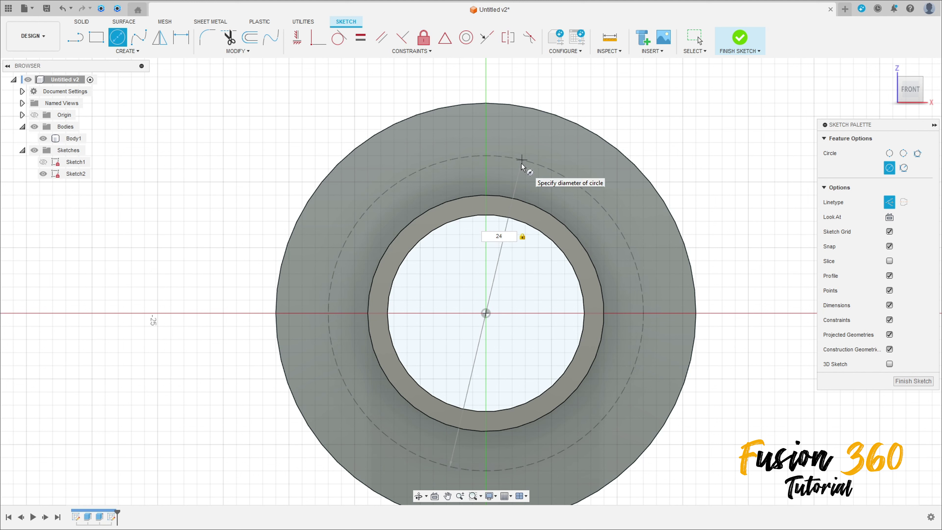
pyautogui.write('24')
pyautogui.press('Return')
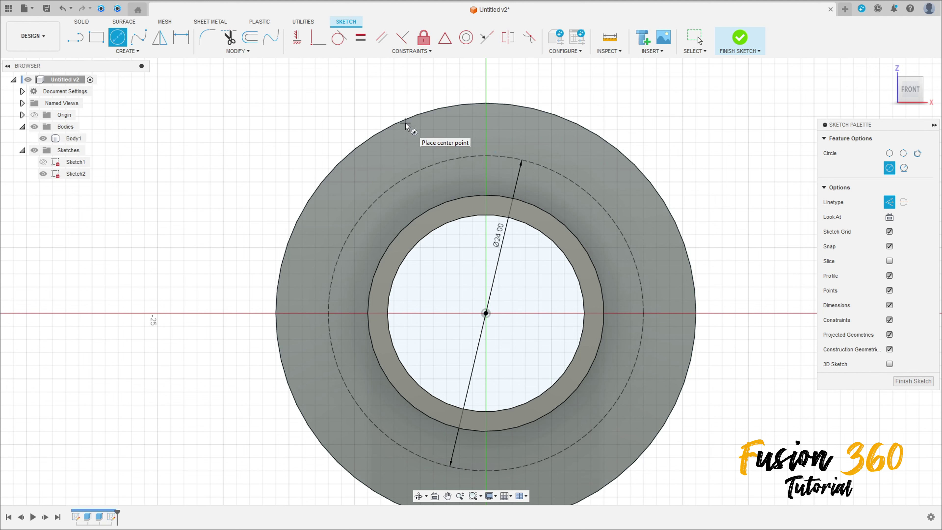
# Draw two construction lines from the origin, one horizontal and one up-left, to the circle.
pyautogui.press('l')
pyautogui.click(486, 313)
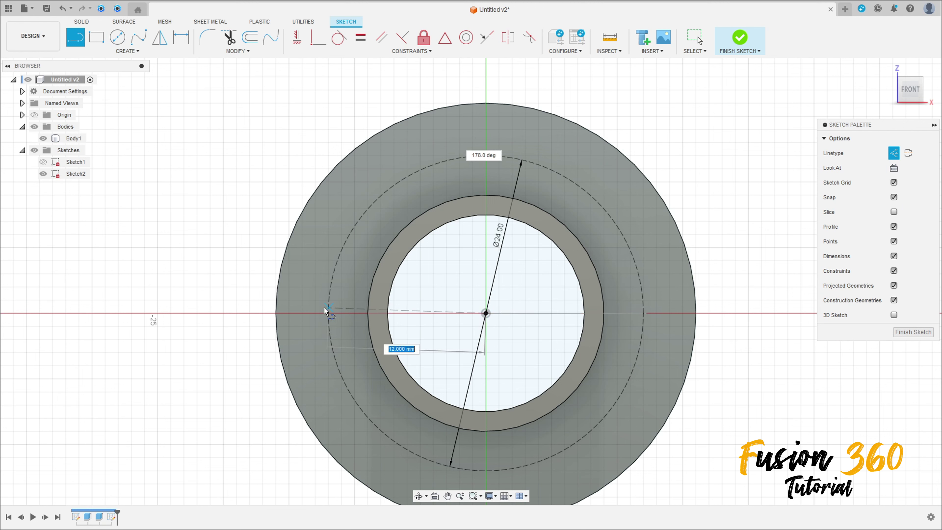
pyautogui.click(329, 313)
pyautogui.click(486, 313)
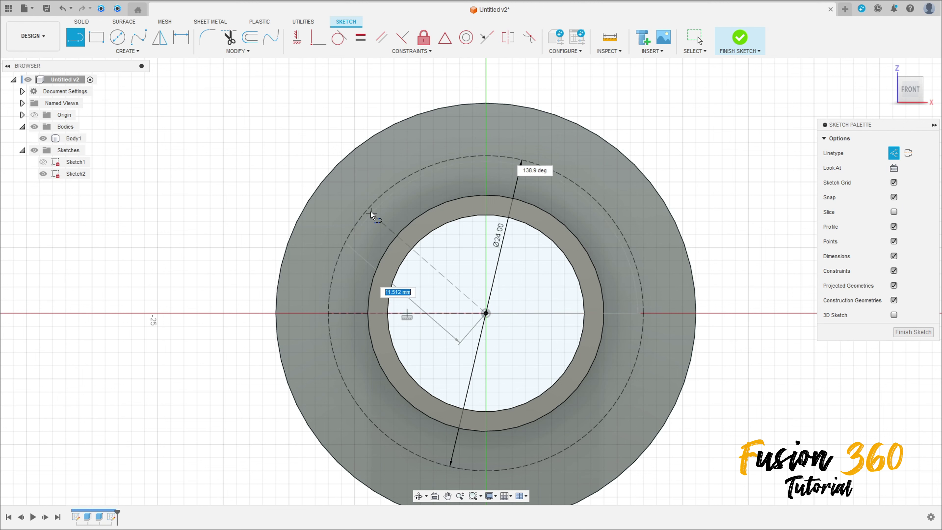
pyautogui.click(367, 210)
pyautogui.press('Escape')
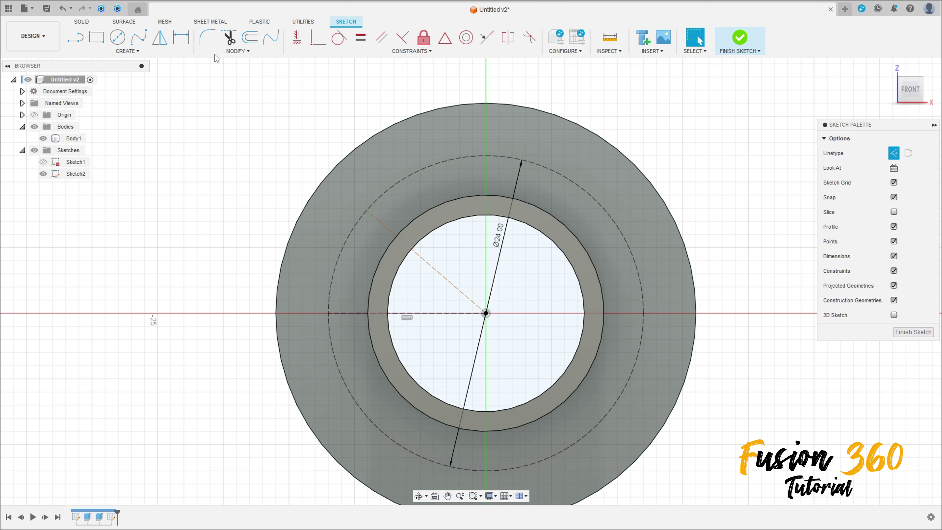
# Dimension the angle between the two construction lines to 45°.
pyautogui.click(185, 38)
pyautogui.click(430, 270)
pyautogui.click(410, 313)
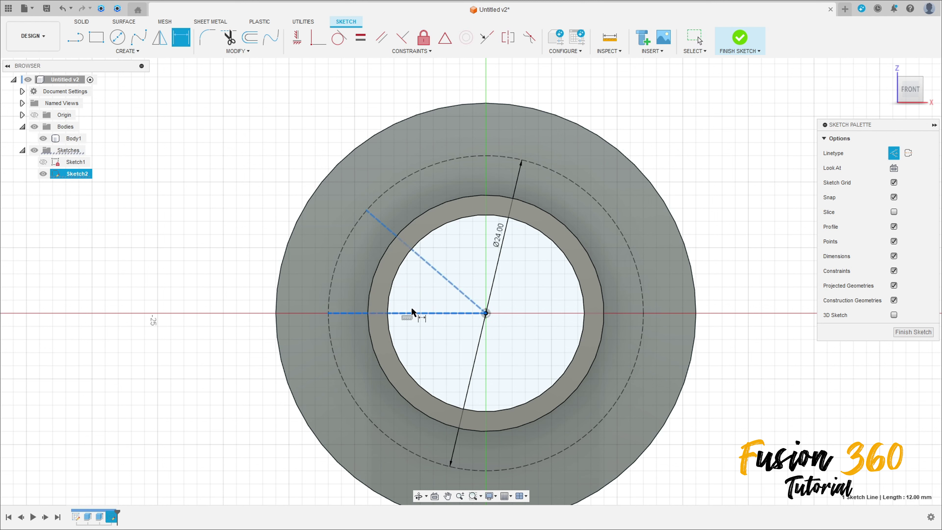
pyautogui.click(418, 289)
pyautogui.write('45')
pyautogui.press('Return')
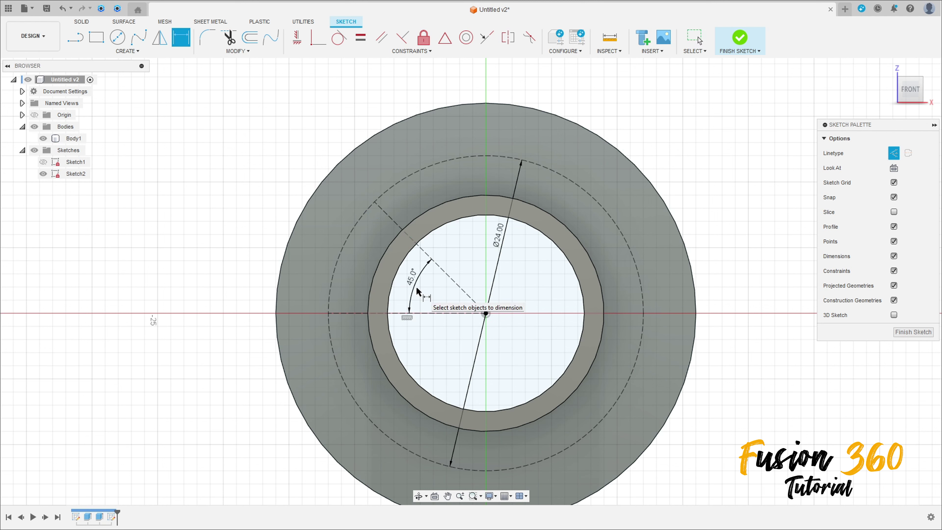
pyautogui.press('c')
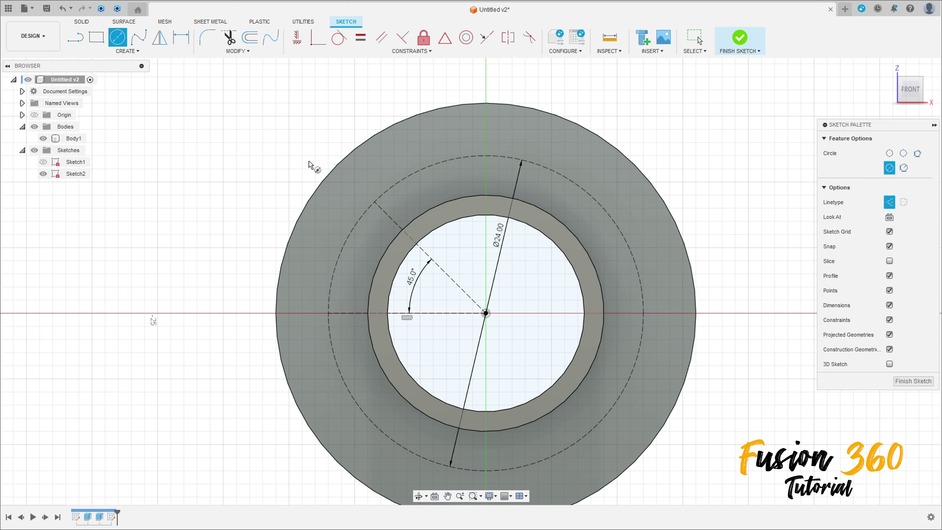
# Draw a normal 3 mm circle at the 45° line's intersection with the Ø24 circle.
pyautogui.click(889, 202)
pyautogui.scroll(2, 375, 202)
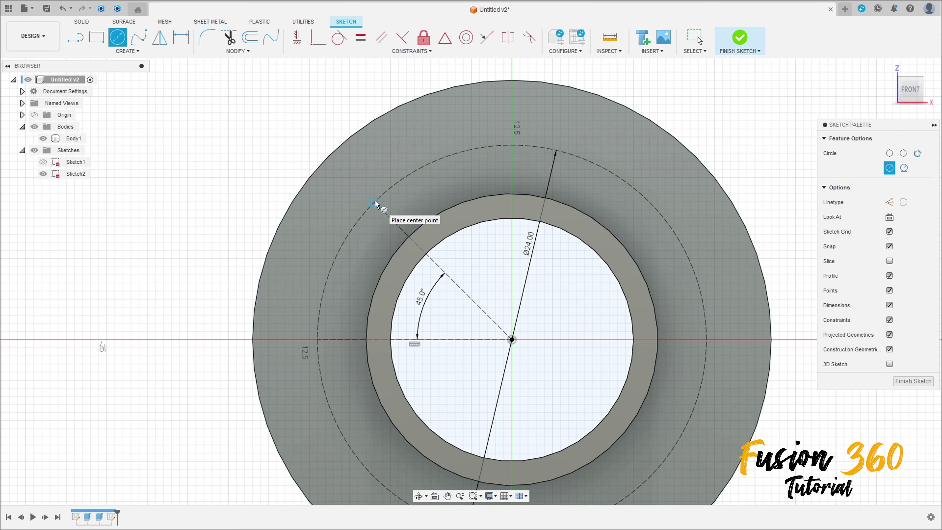
pyautogui.click(374, 202)
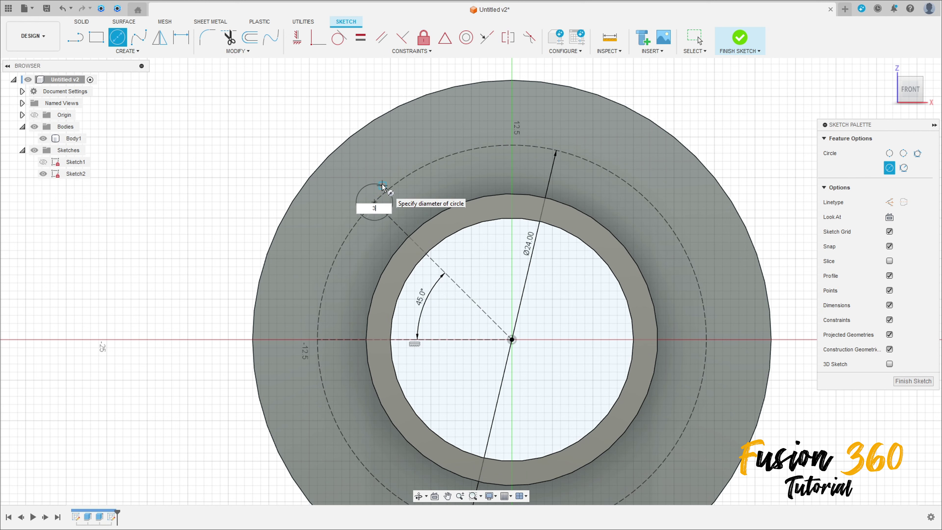
pyautogui.write('3')
pyautogui.press('Return')
pyautogui.press('Escape')
pyautogui.scroll(-1, 384, 189)
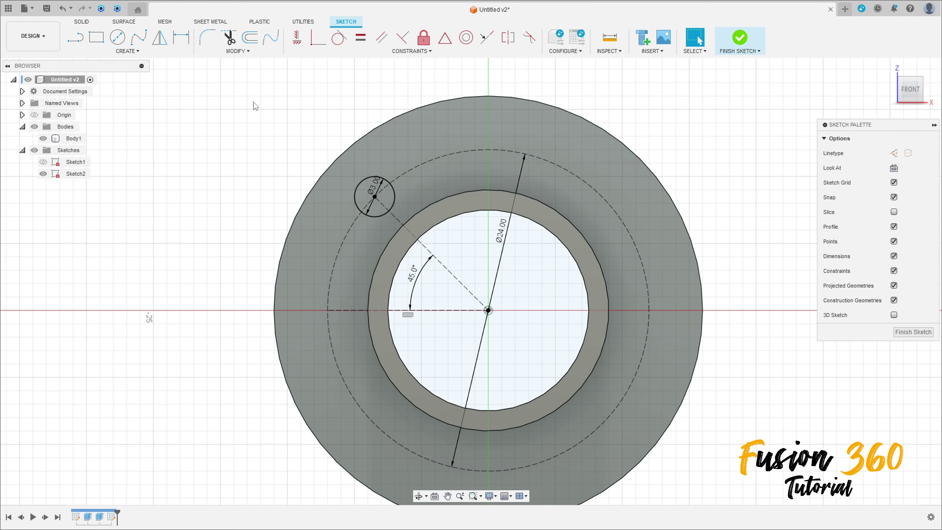
pyautogui.click(127, 51)
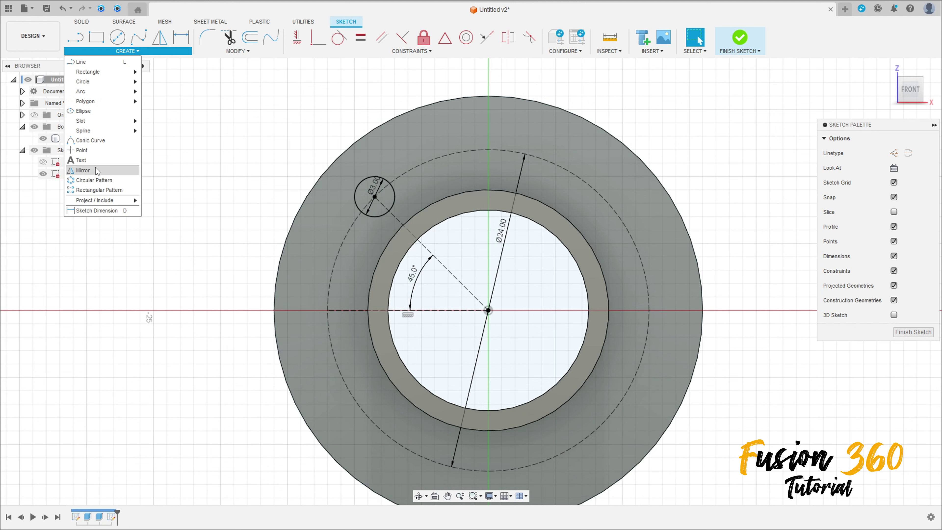
# Circular-pattern the 3 mm circle into 4 evenly spaced copies around the Ø24 circle.
pyautogui.click(94, 180)
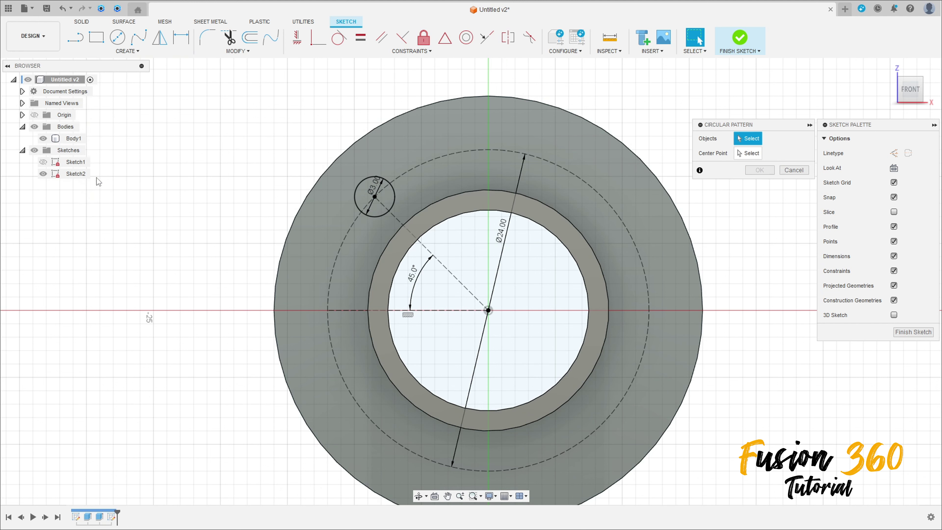
pyautogui.click(360, 189)
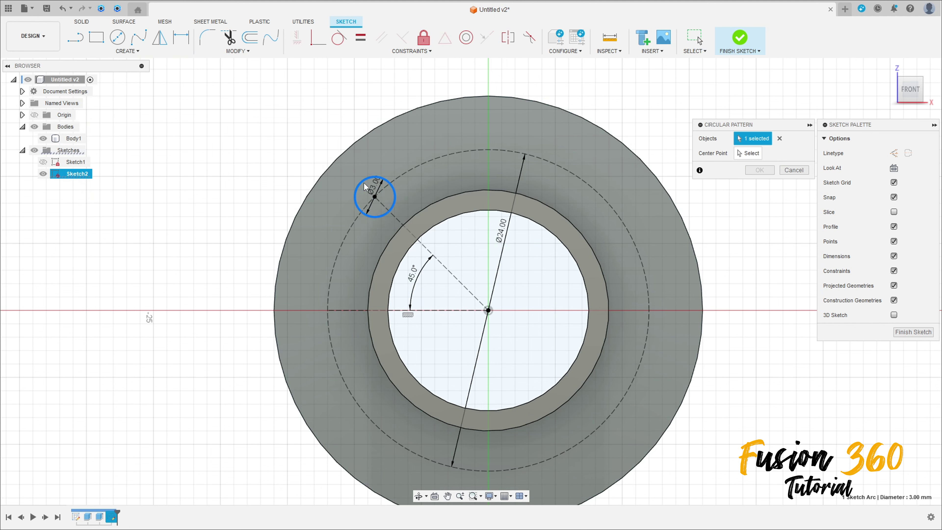
pyautogui.click(748, 154)
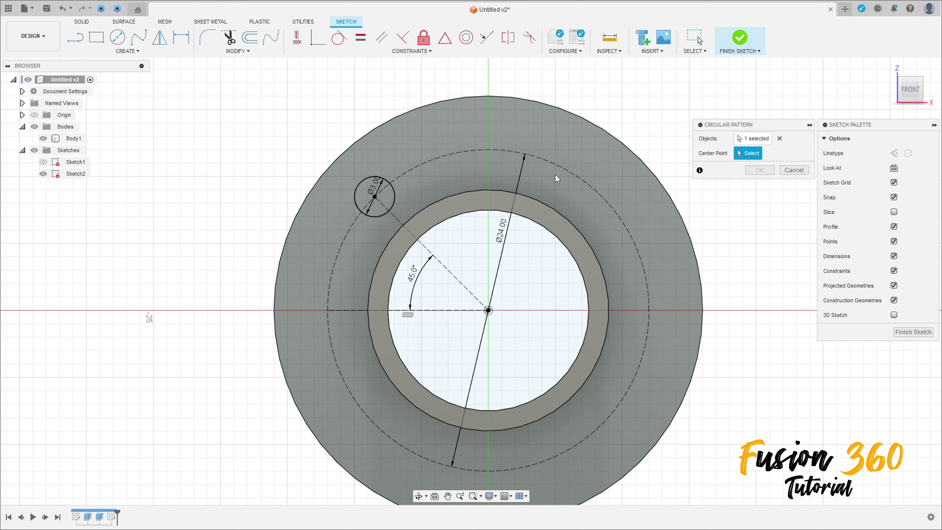
pyautogui.click(584, 182)
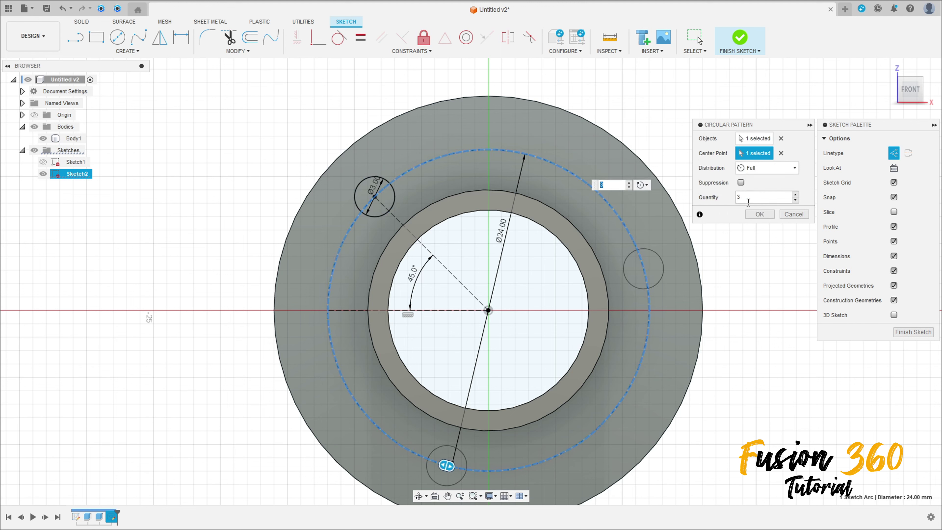
pyautogui.click(796, 194)
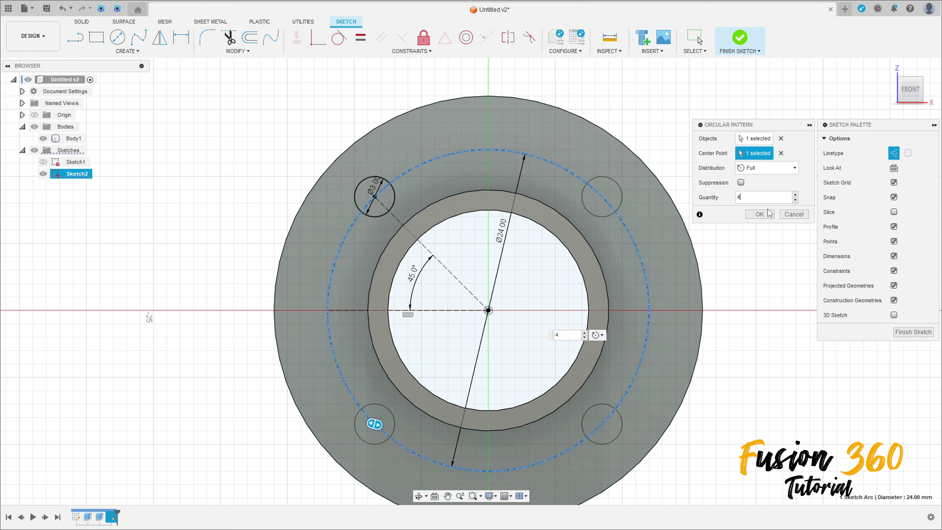
pyautogui.click(767, 214)
pyautogui.keyDown('shift'); pyautogui.moveTo(716, 198); pyautogui.dragTo(711, 193, button='middle'); pyautogui.keyUp('shift')
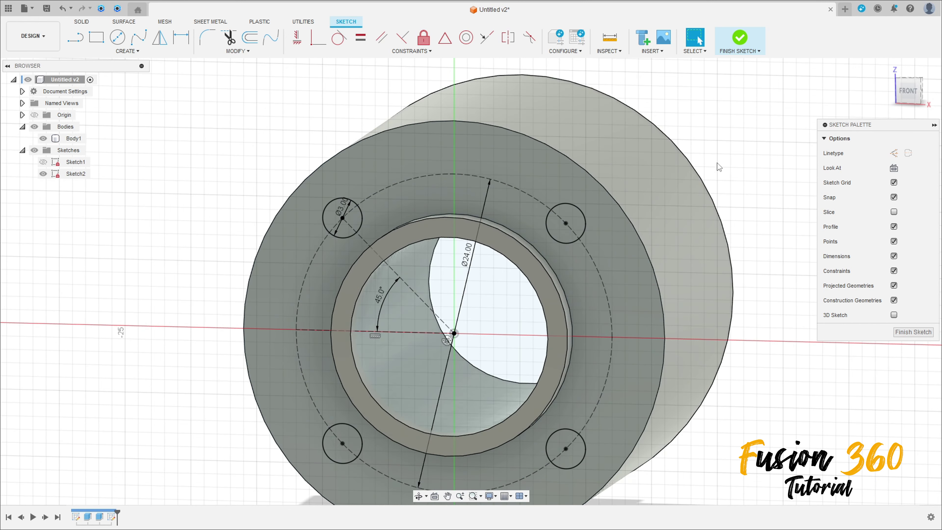
# Finish the sketch and select the four 3 mm circles for extrusion.
pyautogui.click(739, 37)
pyautogui.moveTo(653, 208)
pyautogui.keyDown('shift'); pyautogui.mouseDown(button='middle')
pyautogui.moveTo(636, 222)
pyautogui.moveTo(632, 247)
pyautogui.moveTo(593, 244)
pyautogui.mouseUp(button='middle'); pyautogui.keyUp('shift')
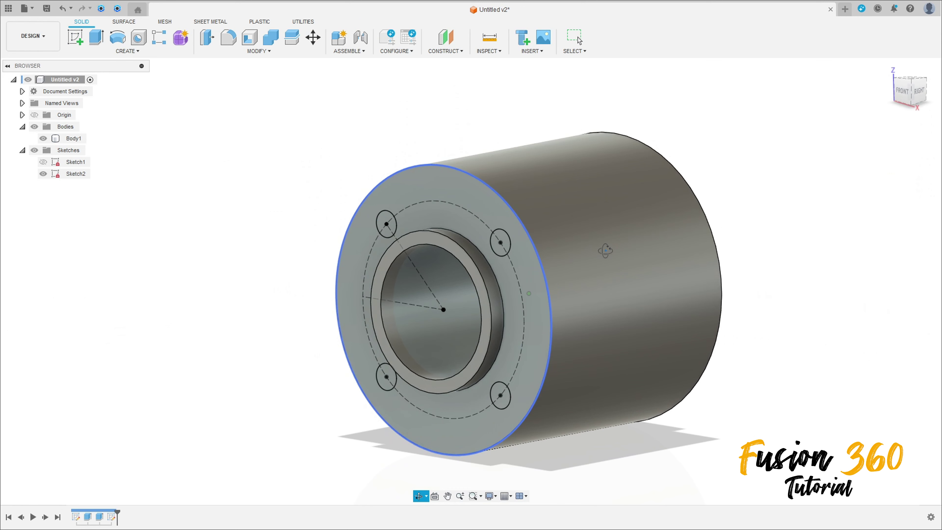
pyautogui.click(95, 39)
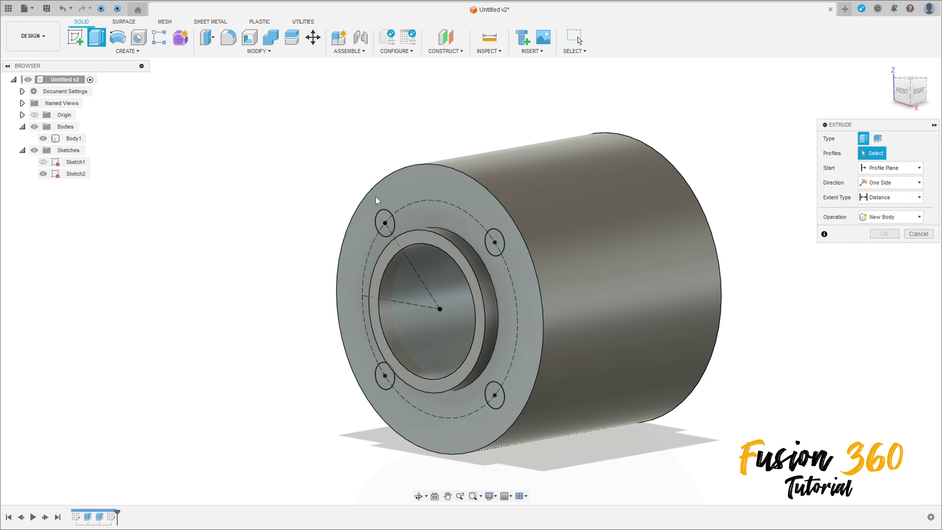
pyautogui.click(386, 223)
pyautogui.click(496, 249)
pyautogui.click(495, 395)
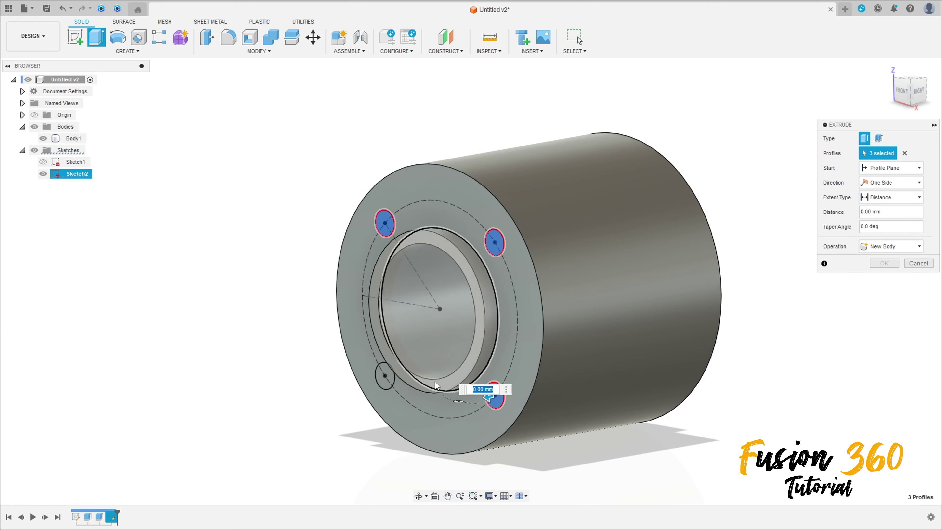
pyautogui.click(385, 376)
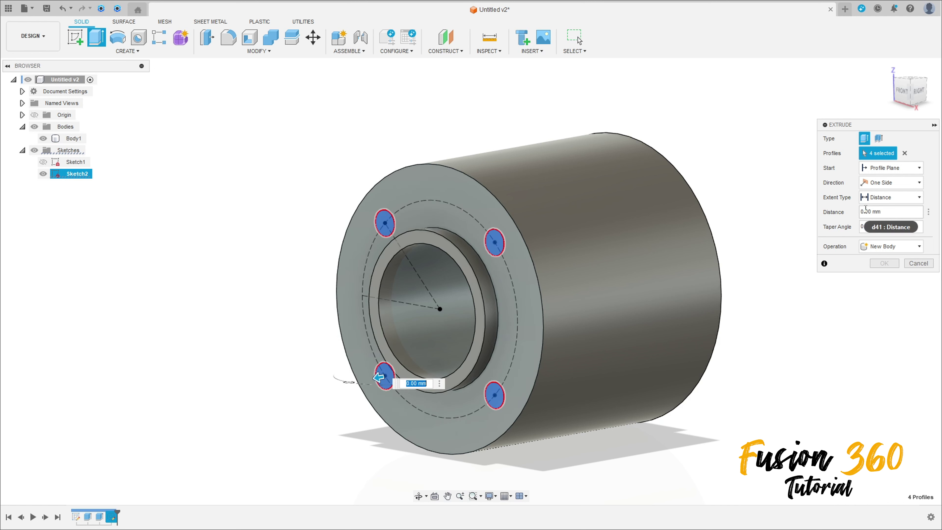
# Cut the four holes through the whole body with Extent set to All.
pyautogui.click(876, 248)
pyautogui.click(875, 268)
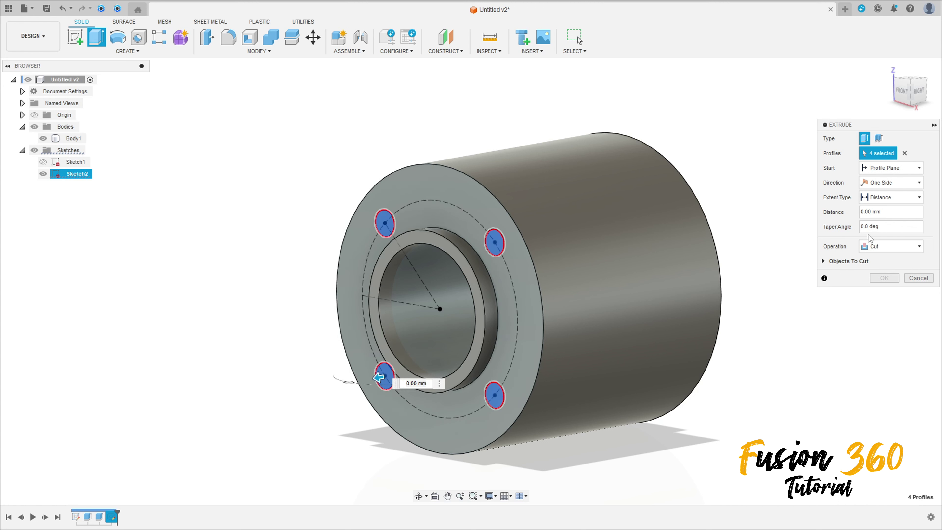
pyautogui.click(871, 197)
pyautogui.click(873, 230)
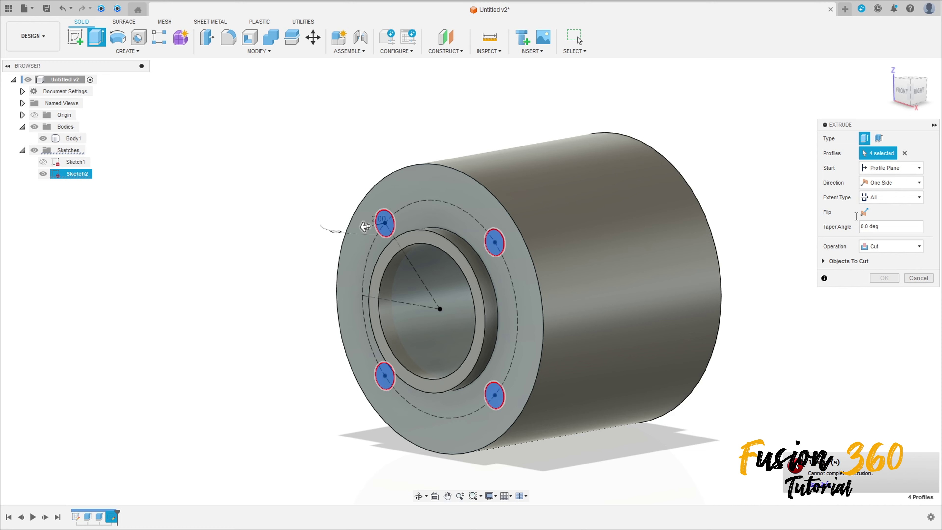
pyautogui.keyDown('shift'); pyautogui.moveTo(747, 256); pyautogui.dragTo(841, 292, button='middle'); pyautogui.keyUp('shift')
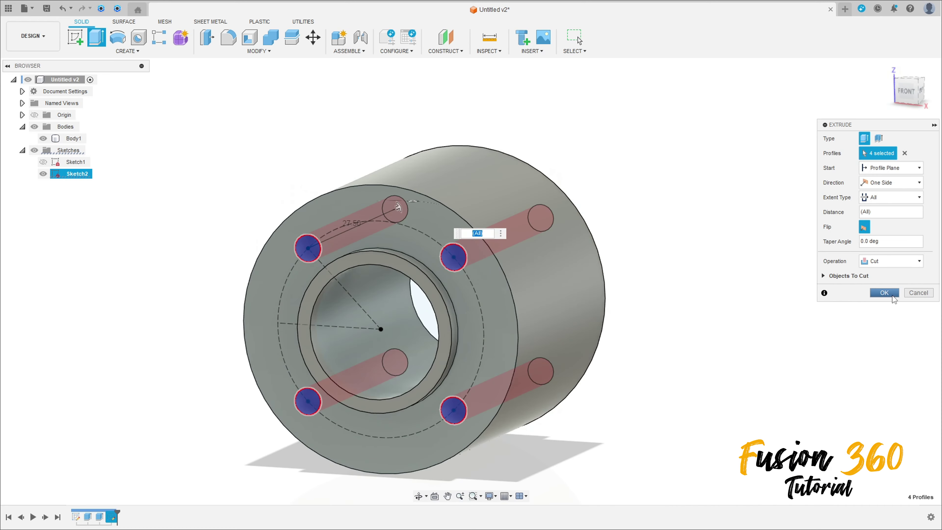
pyautogui.click(884, 293)
pyautogui.keyDown('shift'); pyautogui.moveTo(650, 273); pyautogui.dragTo(381, 165, button='middle'); pyautogui.keyUp('shift')
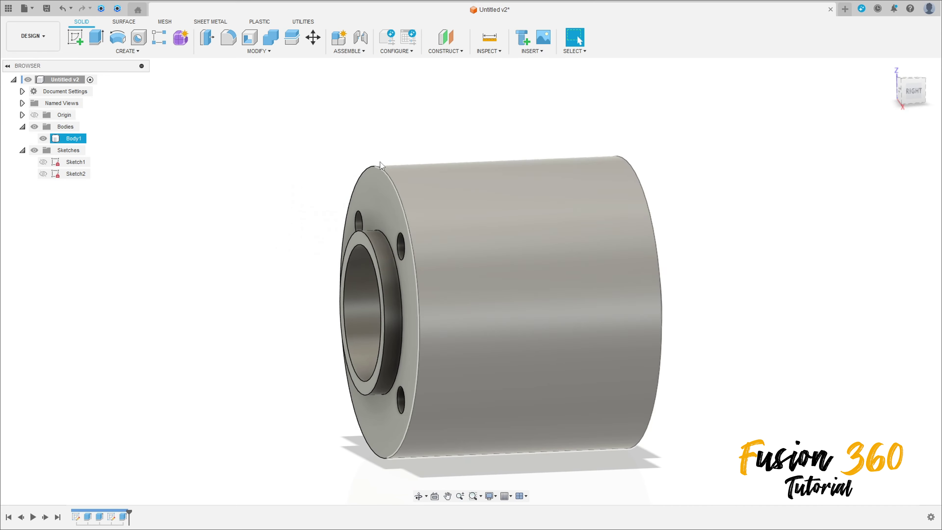
# Save the hub as a new version and show the project's data files.
pyautogui.click(47, 8)
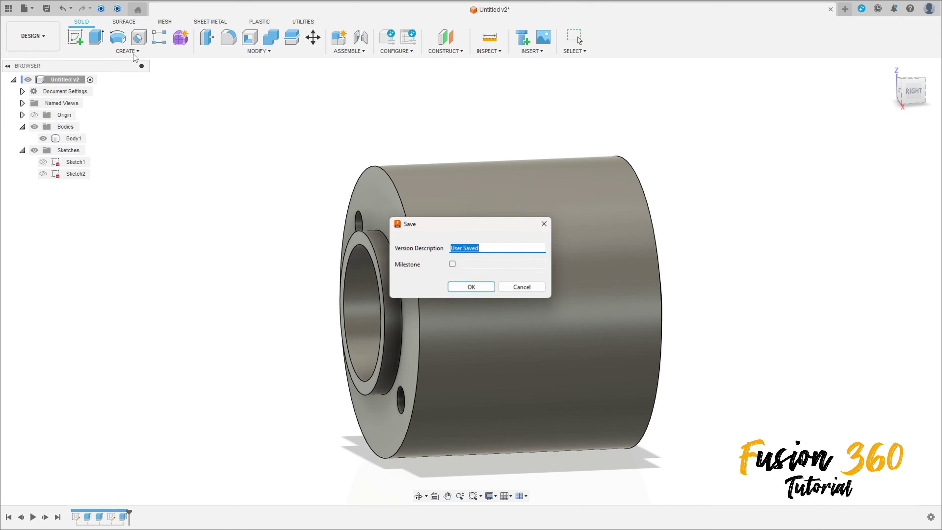
pyautogui.click(491, 291)
pyautogui.keyDown('shift'); pyautogui.moveTo(426, 241); pyautogui.dragTo(340, 174, button='middle'); pyautogui.keyUp('shift')
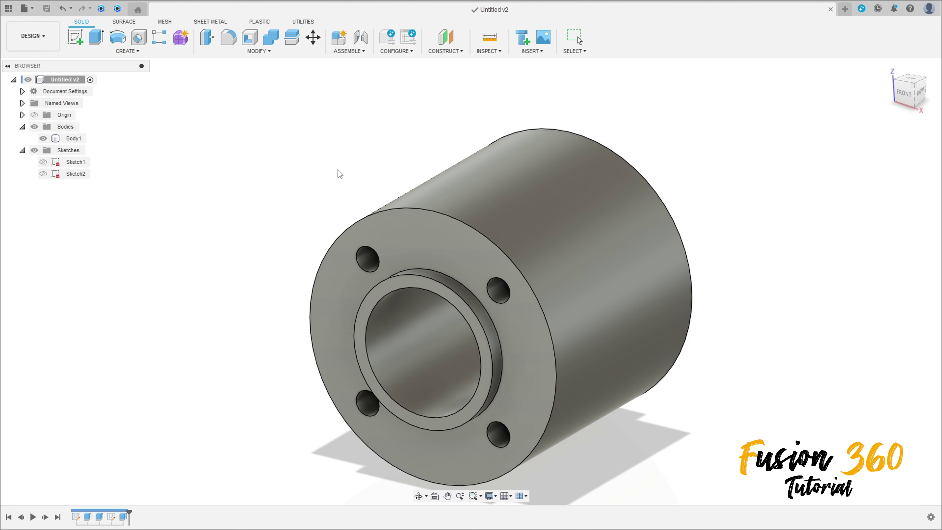
pyautogui.click(9, 7)
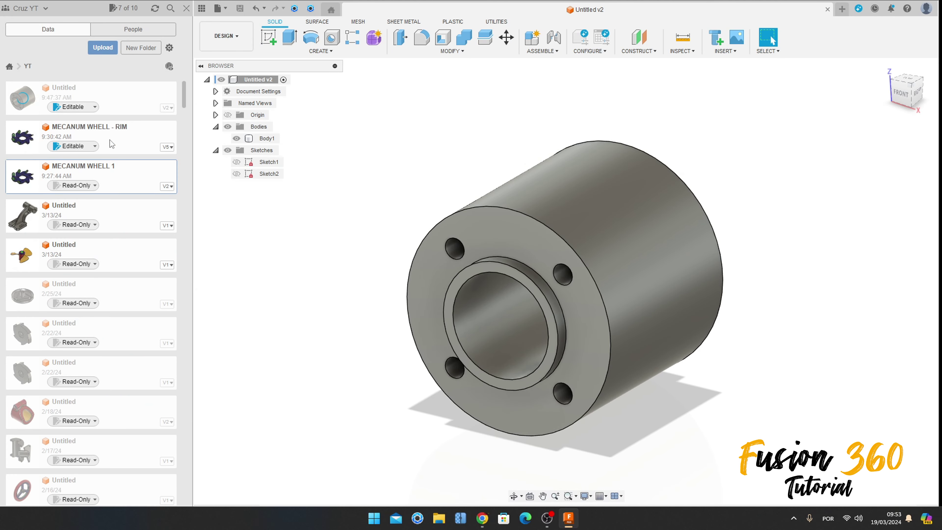
# Insert MECANUM WHELL - RIM from the Data Panel and move it -42 mm along X.
pyautogui.moveTo(41, 138); pyautogui.dragTo(288, 217)
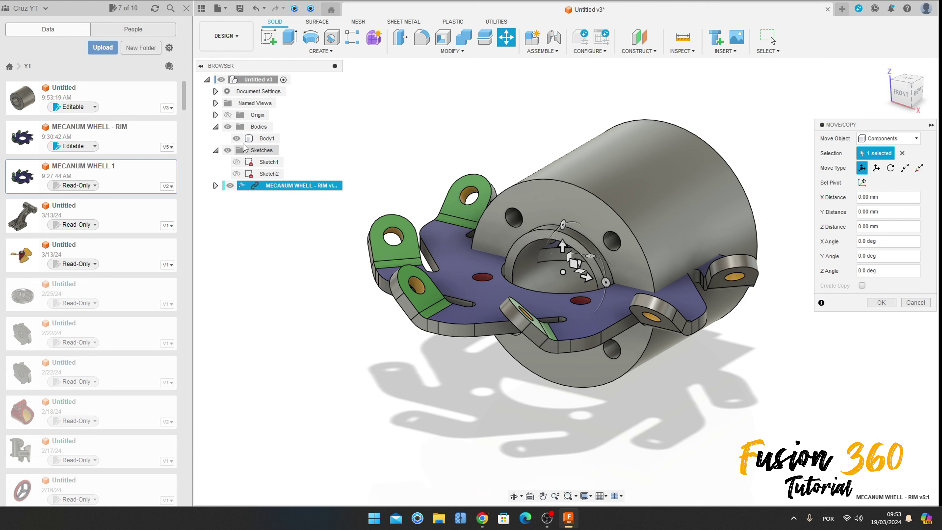
pyautogui.click(189, 11)
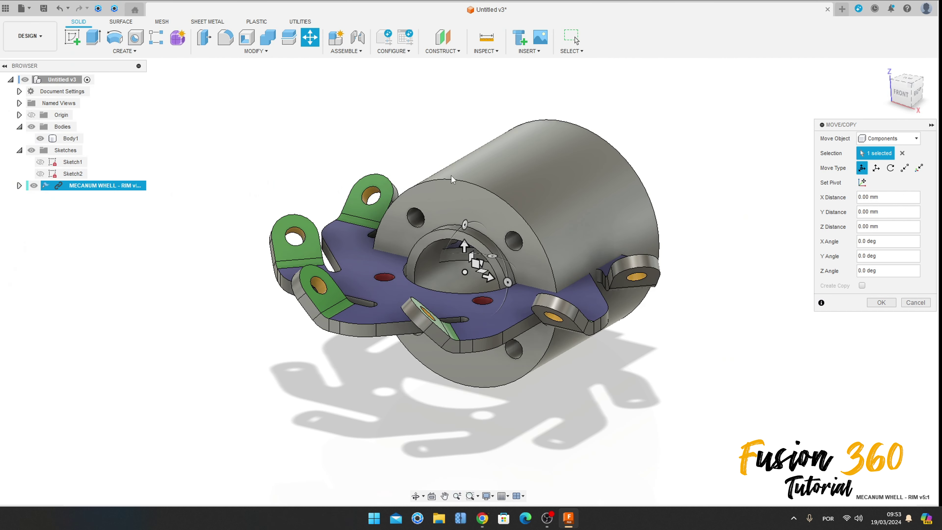
pyautogui.moveTo(490, 279); pyautogui.dragTo(246, 219)
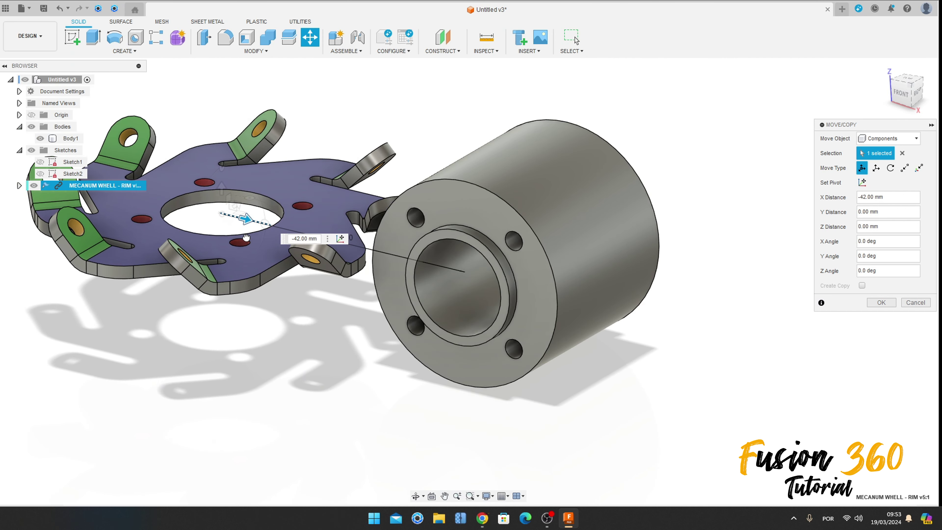
pyautogui.click(881, 302)
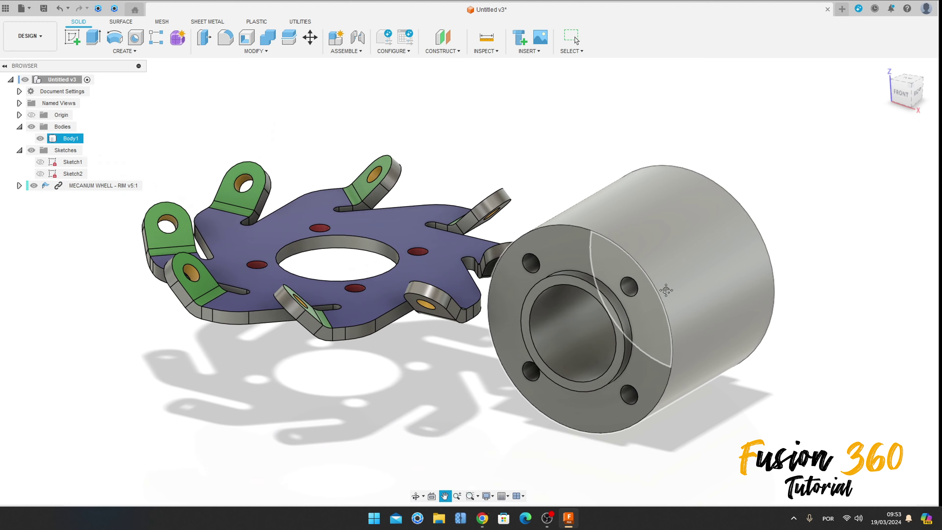
pyautogui.keyDown('shift'); pyautogui.moveTo(633, 269); pyautogui.dragTo(582, 254, button='middle'); pyautogui.keyUp('shift')
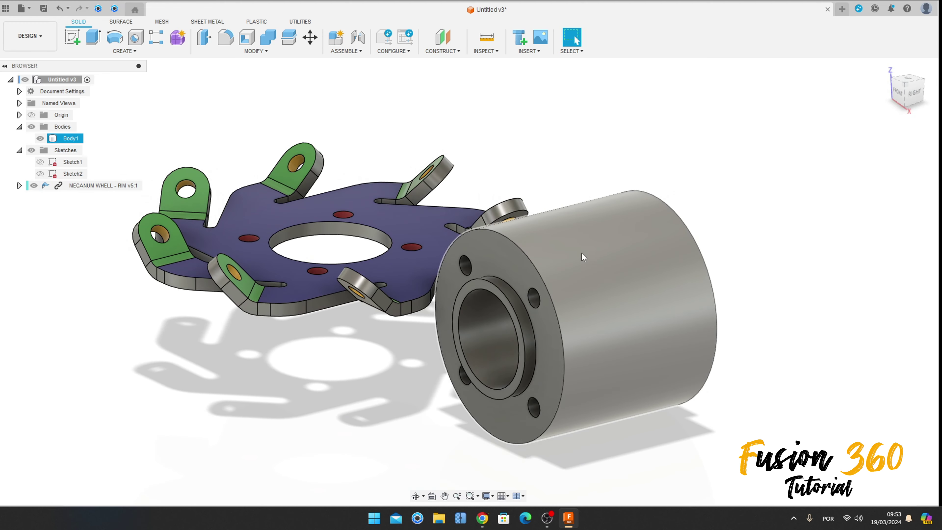
pyautogui.click(321, 65)
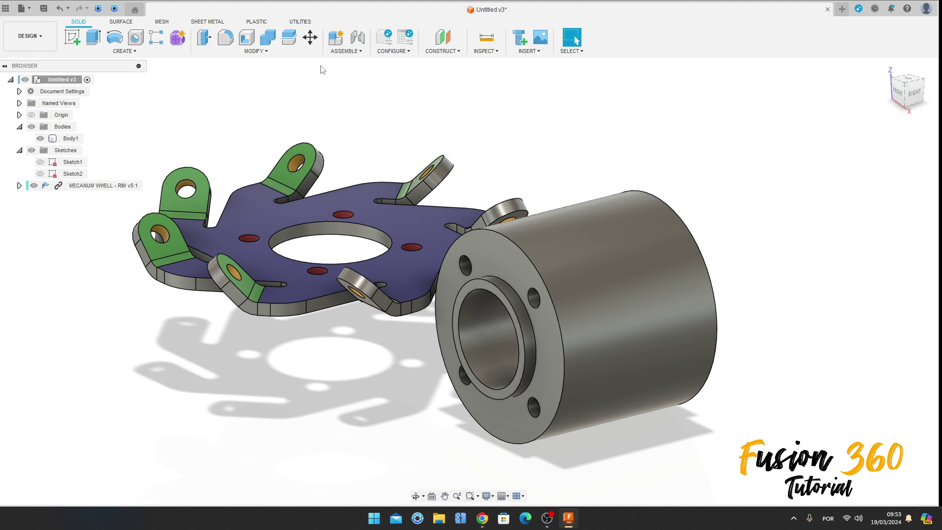
# Joint the rim plate's centre hole to the hub bore, flipped outward at 0 deg with zero offsets.
pyautogui.click(361, 36)
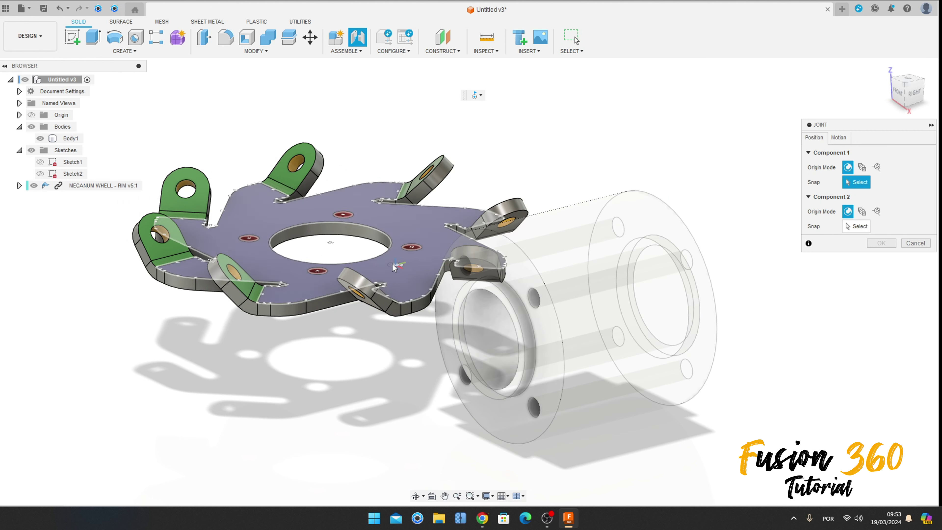
pyautogui.click(337, 221)
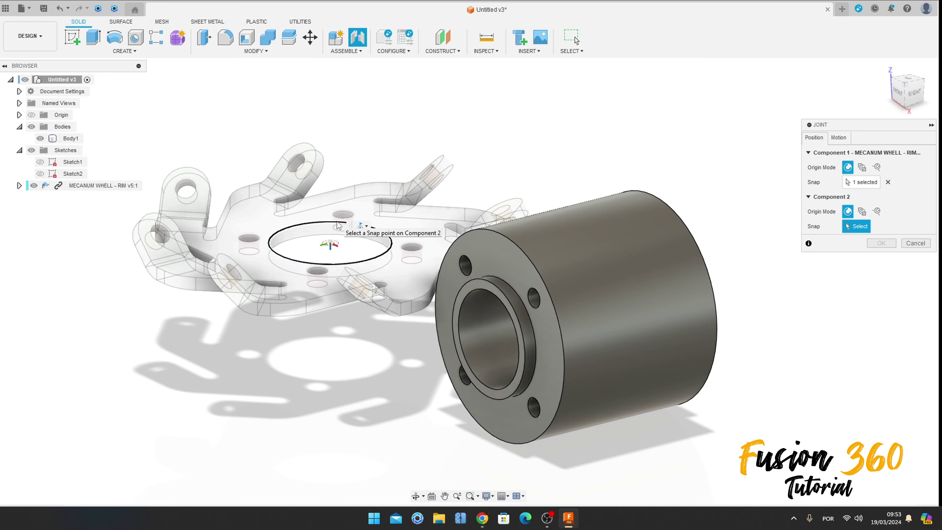
pyautogui.click(514, 290)
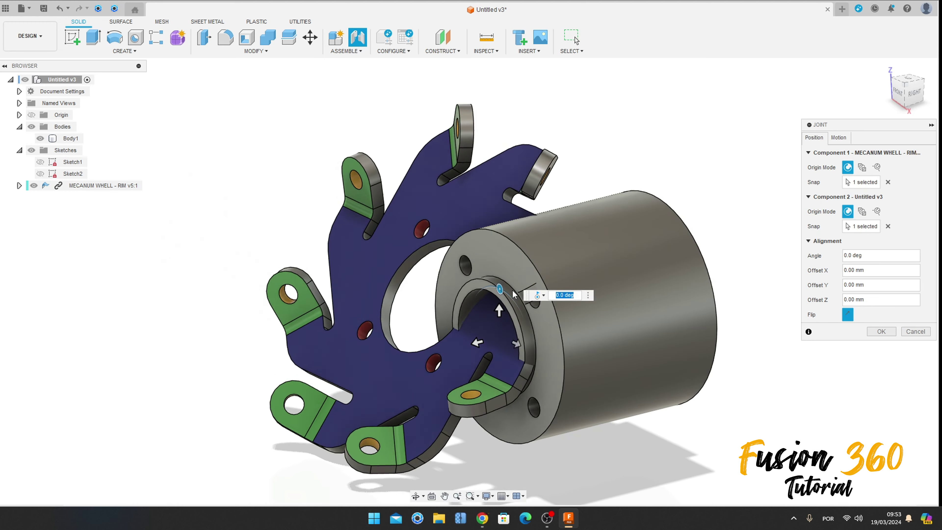
pyautogui.click(847, 314)
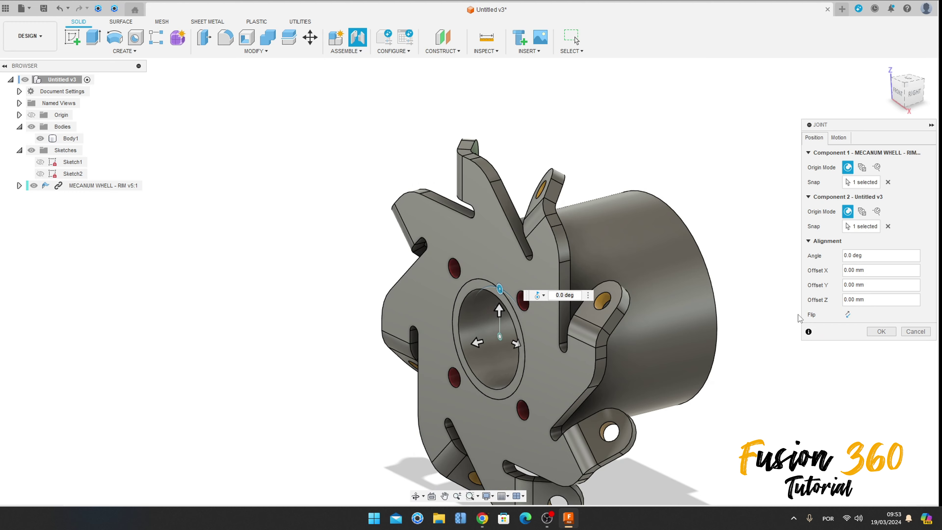
pyautogui.keyDown('shift'); pyautogui.moveTo(690, 305); pyautogui.dragTo(505, 315, button='middle'); pyautogui.keyUp('shift')
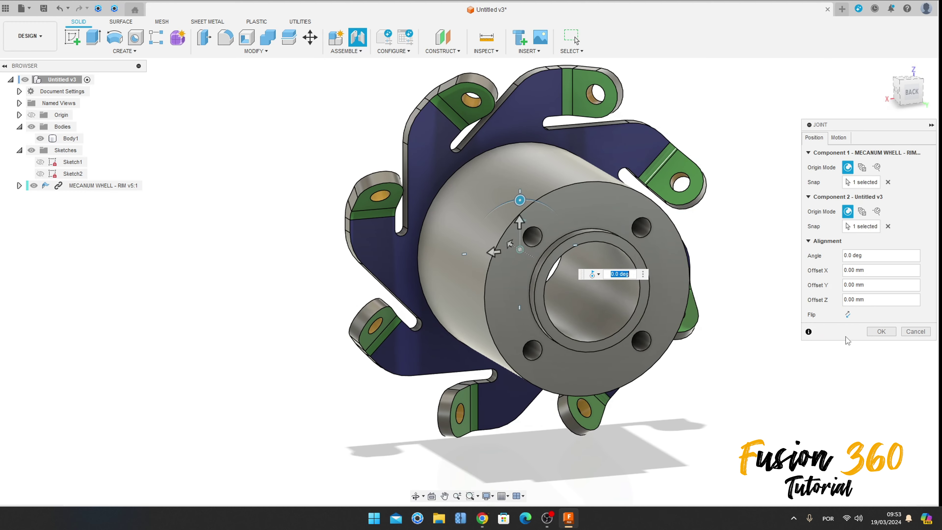
pyautogui.click(881, 331)
pyautogui.scroll(-5, 776, 337)
pyautogui.keyDown('shift'); pyautogui.moveTo(776, 336); pyautogui.dragTo(725, 309, button='middle'); pyautogui.keyUp('shift')
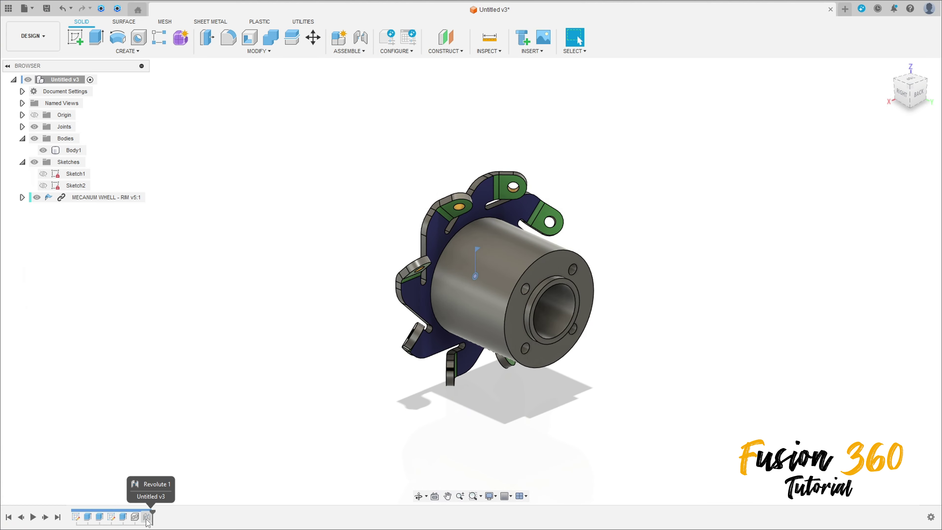
# Change the rim's joint motion to Revolute about the Z axis and select the rim component.
pyautogui.doubleClick(146, 517)
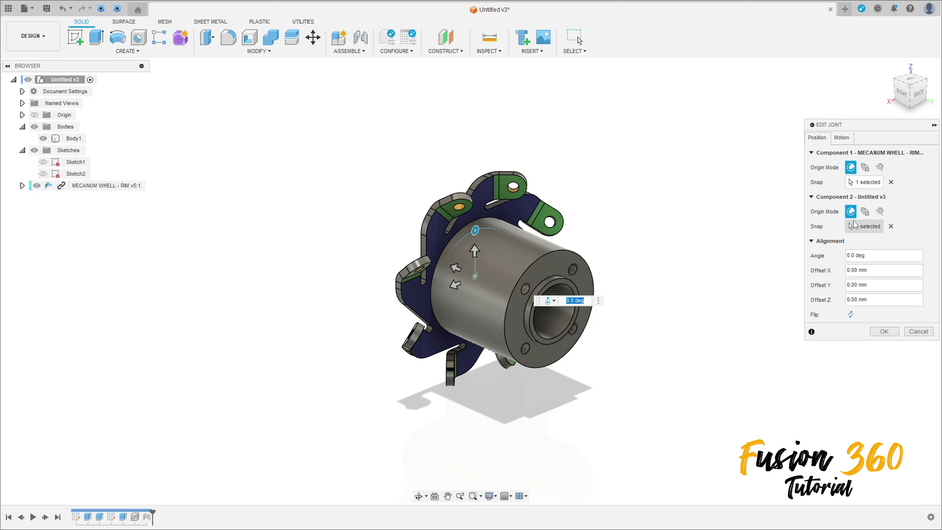
pyautogui.click(842, 139)
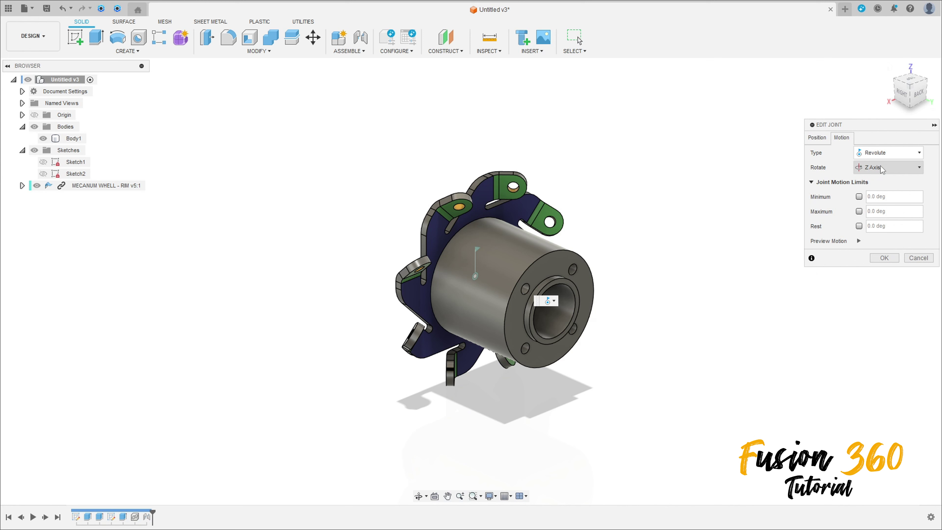
pyautogui.click(884, 258)
pyautogui.moveTo(606, 242)
pyautogui.keyDown('shift'); pyautogui.mouseDown(button='middle')
pyautogui.moveTo(622, 246)
pyautogui.moveTo(613, 257)
pyautogui.mouseUp(button='middle'); pyautogui.keyUp('shift')
pyautogui.click(102, 197)
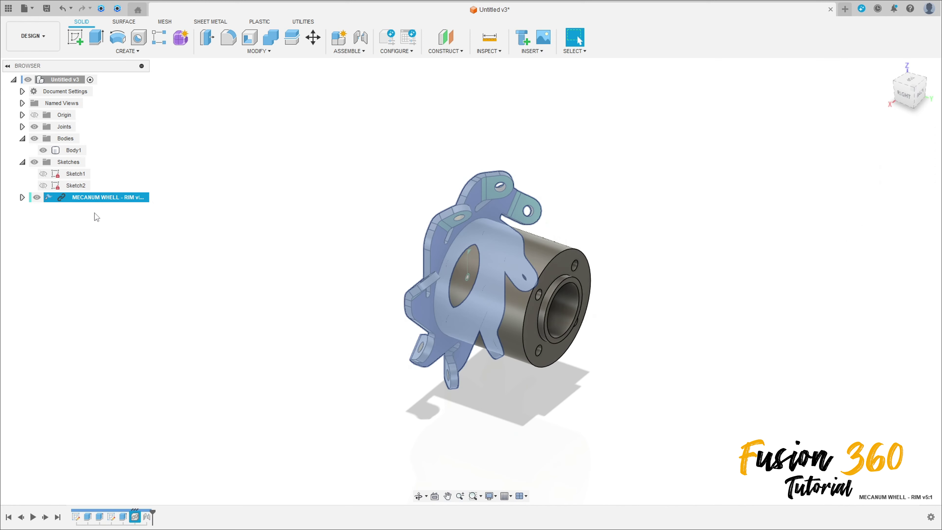
# Paste a second copy of the rim and move it 47 mm along Z.
pyautogui.hotkey('ctrl', 'v')
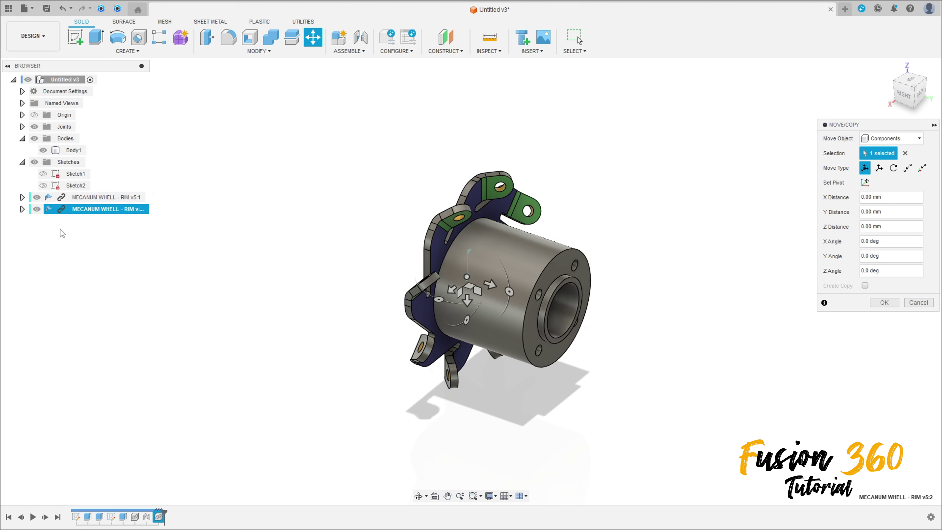
pyautogui.moveTo(490, 284); pyautogui.dragTo(643, 337)
pyautogui.click(884, 302)
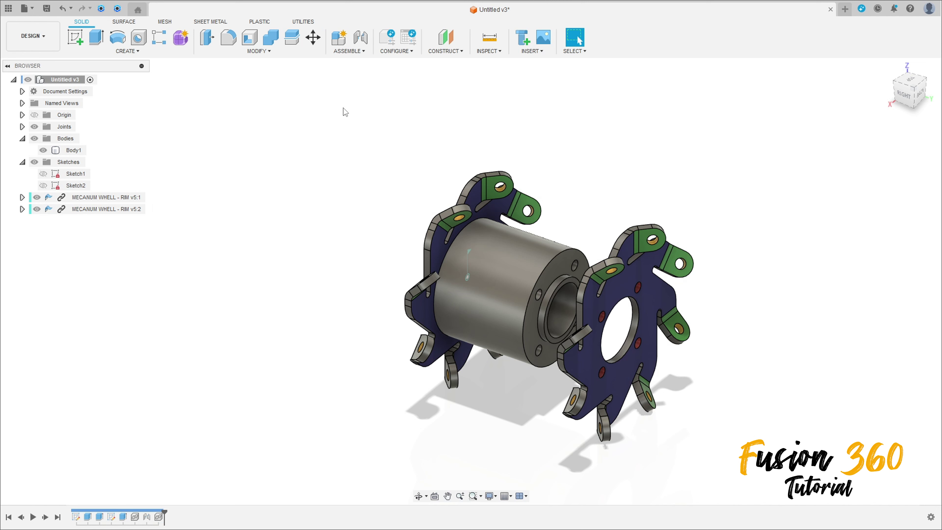
# Joint the second rim's centre hole to the hub's other end, flipped to face outward.
pyautogui.click(361, 37)
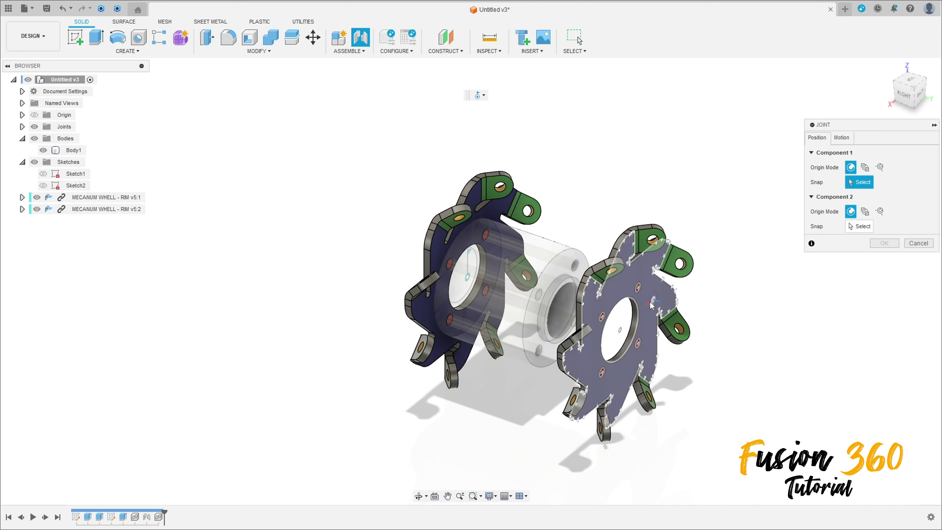
pyautogui.click(641, 323)
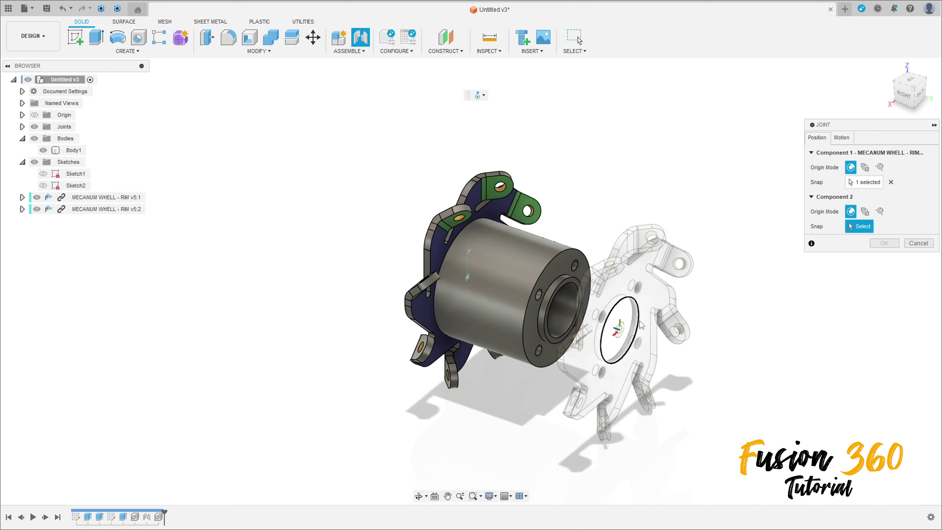
pyautogui.click(550, 293)
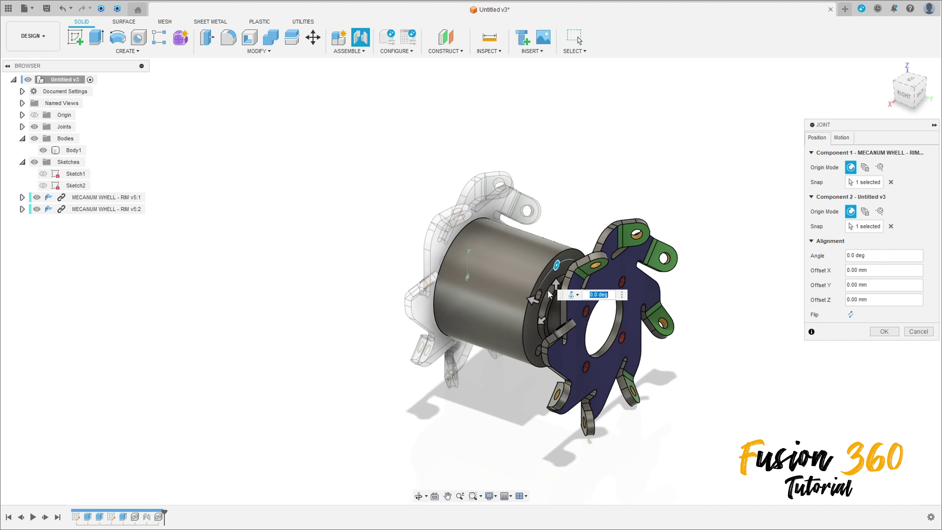
pyautogui.click(851, 315)
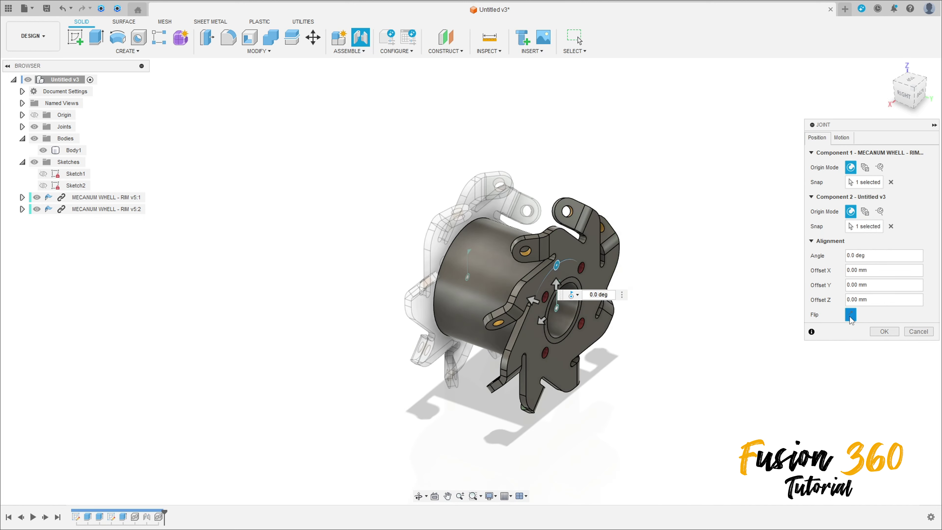
pyautogui.click(883, 334)
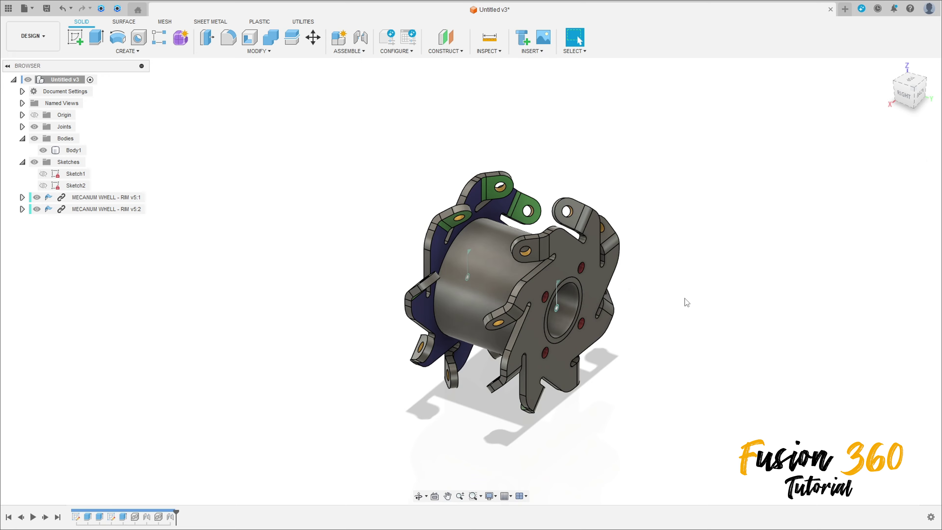
pyautogui.keyDown('shift'); pyautogui.moveTo(684, 301); pyautogui.dragTo(660, 297, button='middle'); pyautogui.keyUp('shift')
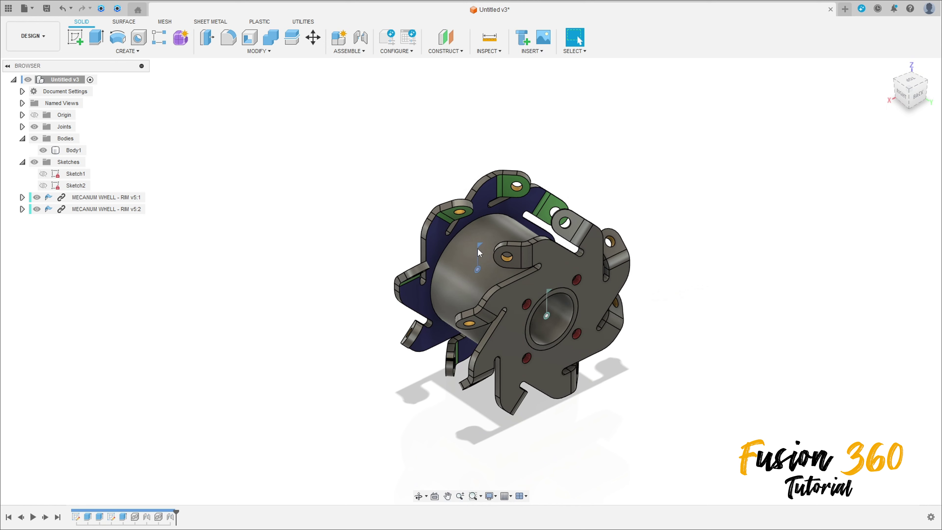
pyautogui.scroll(4, 482, 260)
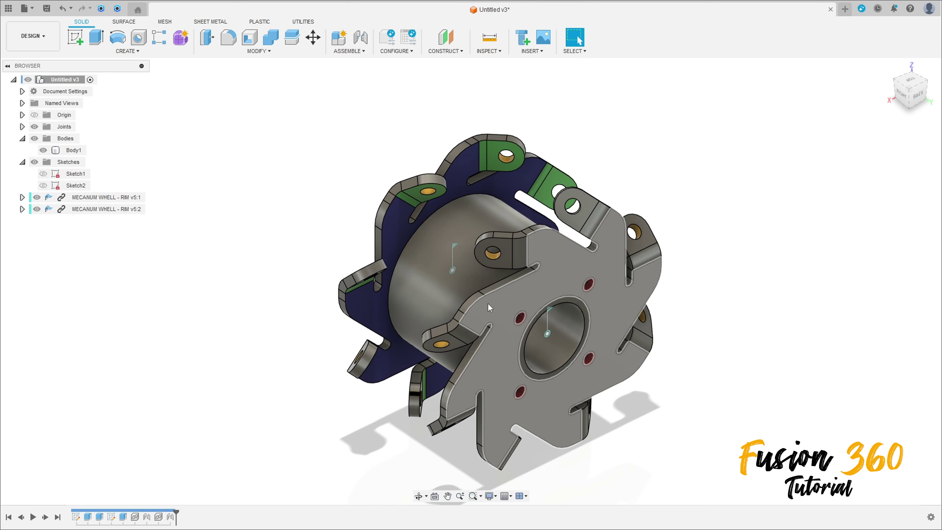